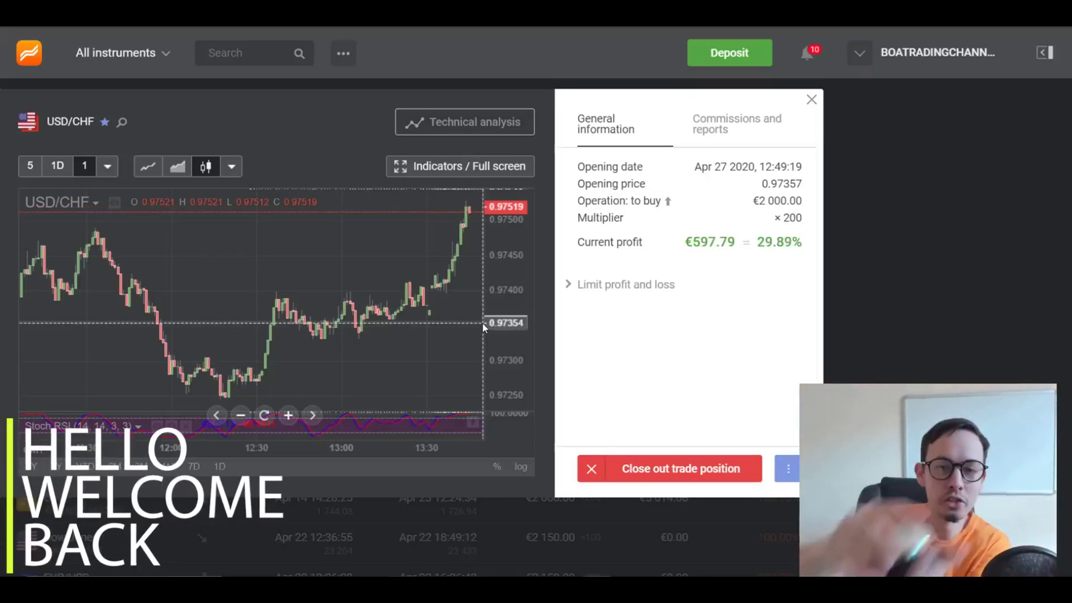
- Close out the USD/CHF buy position and highlight the 29.27% (€585.47) profit in the summary
left_click(691, 462)
left_click(624, 282)
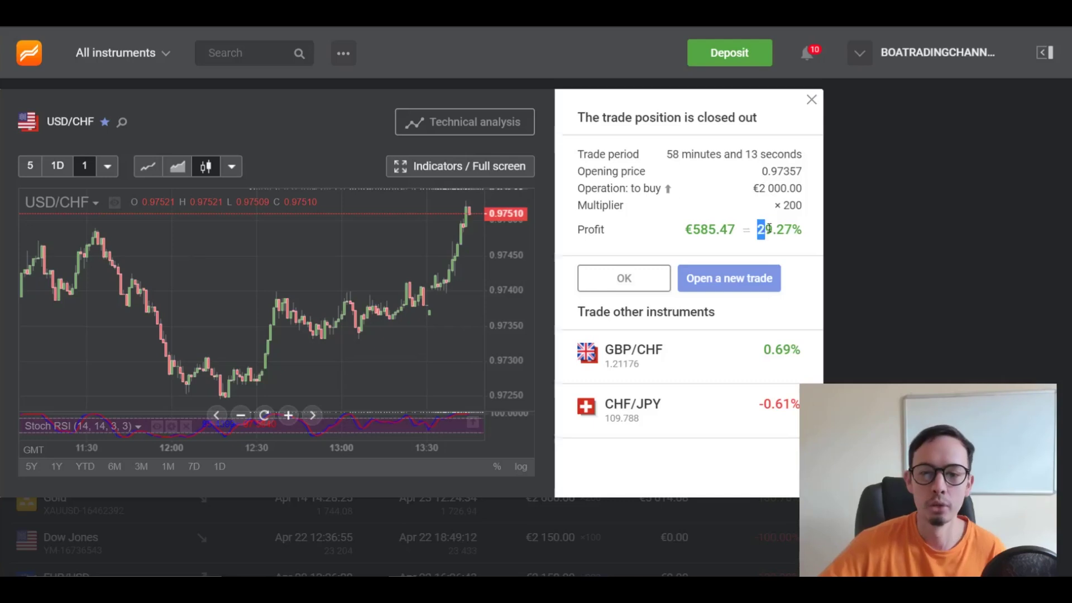
left_click_drag(769, 229, 759, 229)
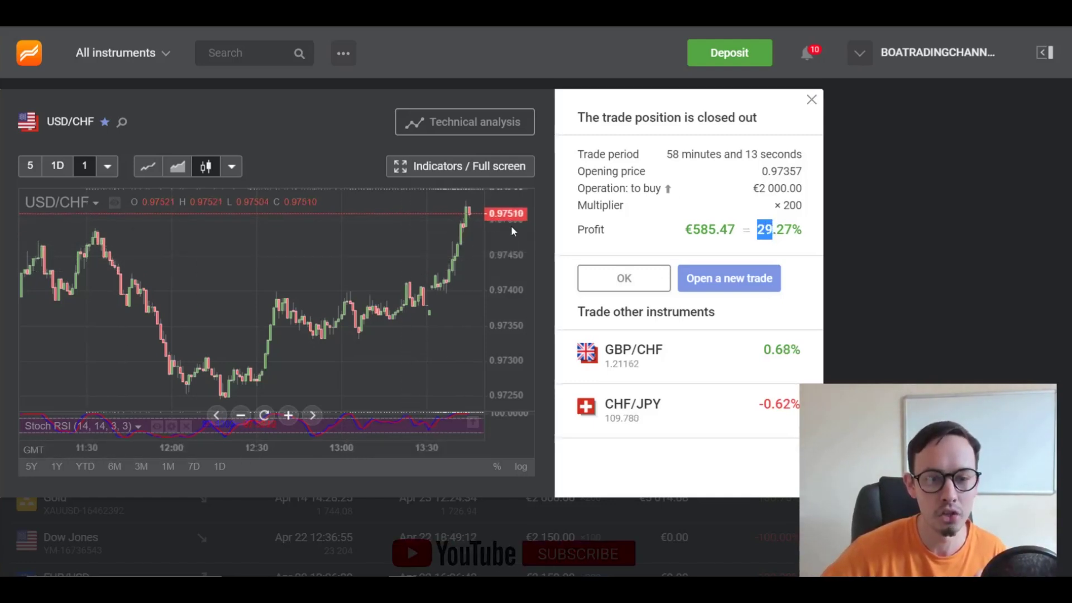
scroll(246, 307, "down", 3)
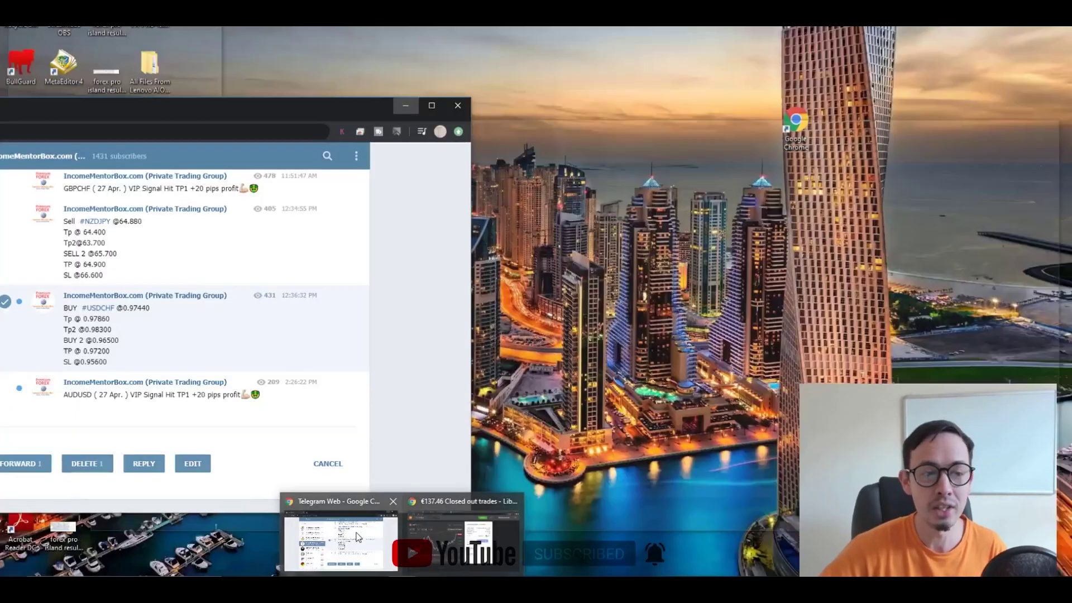
- Bring the Telegram chat forward to read the USD/CHF buy signal at 0.97440
left_click(357, 531)
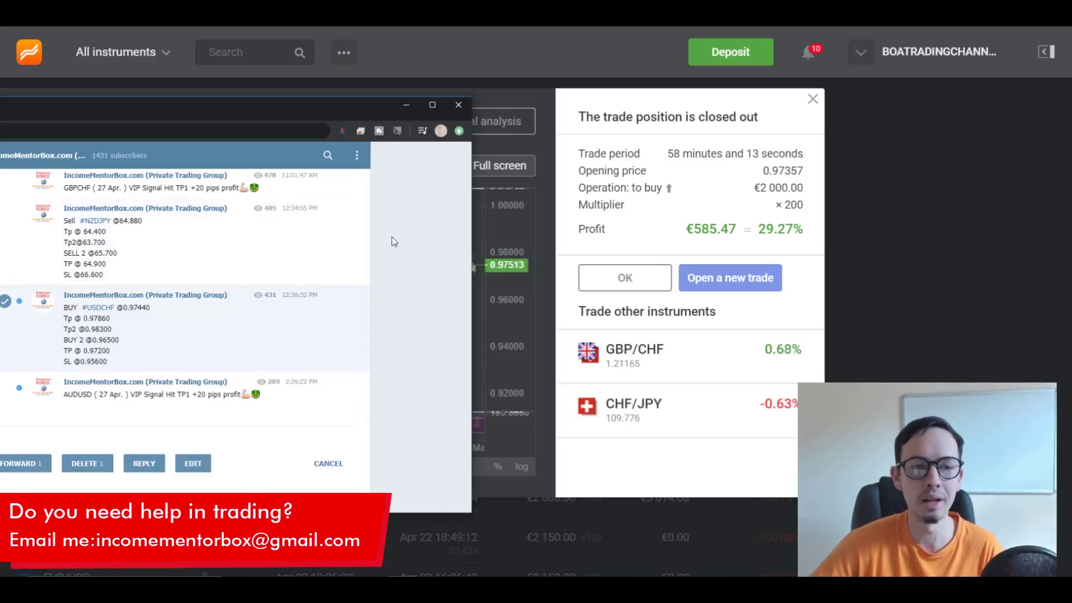
left_click(406, 105)
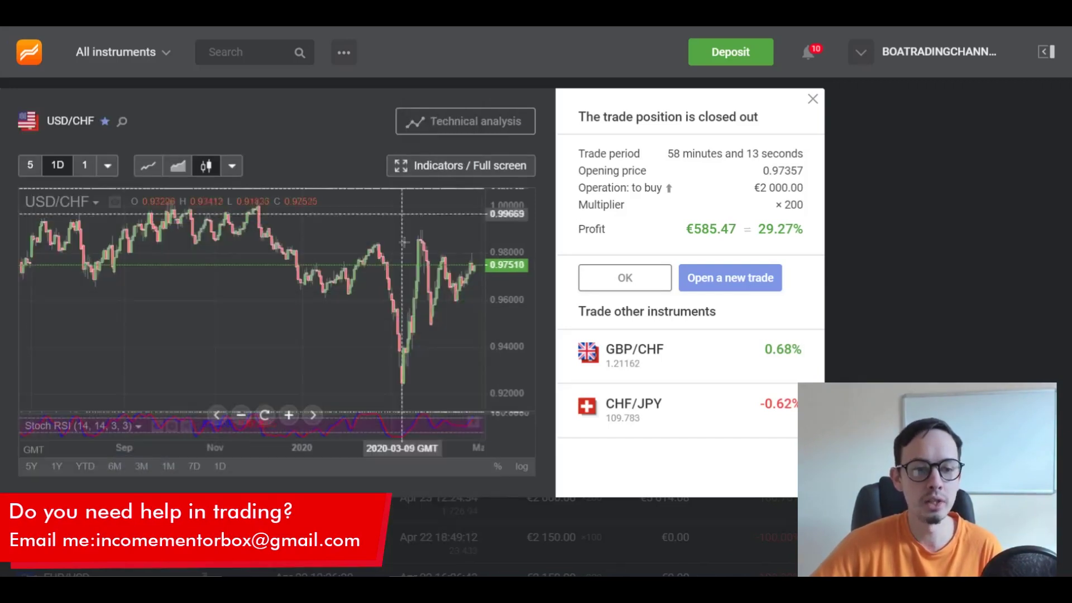
scroll(366, 287, "up", 3)
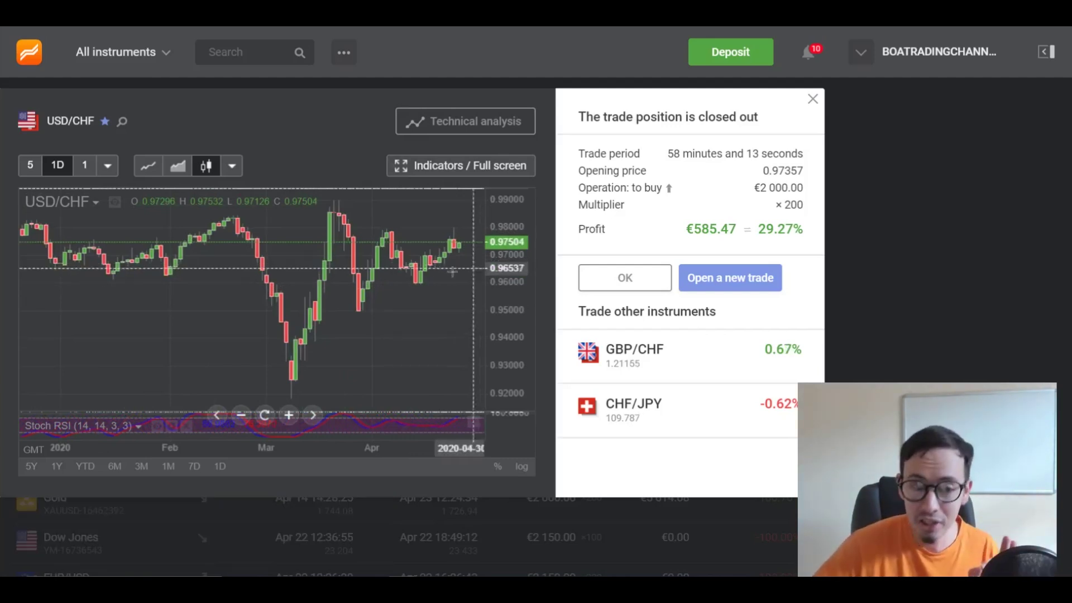
scroll(339, 281, "down", 2)
scroll(339, 282, "down", 3)
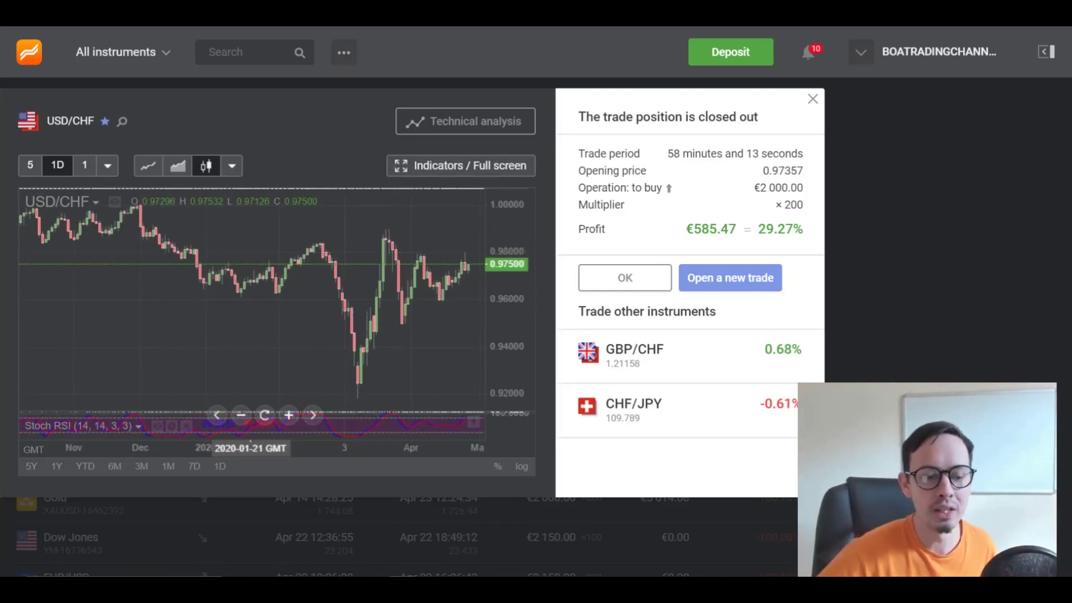
mouse_move(352, 544)
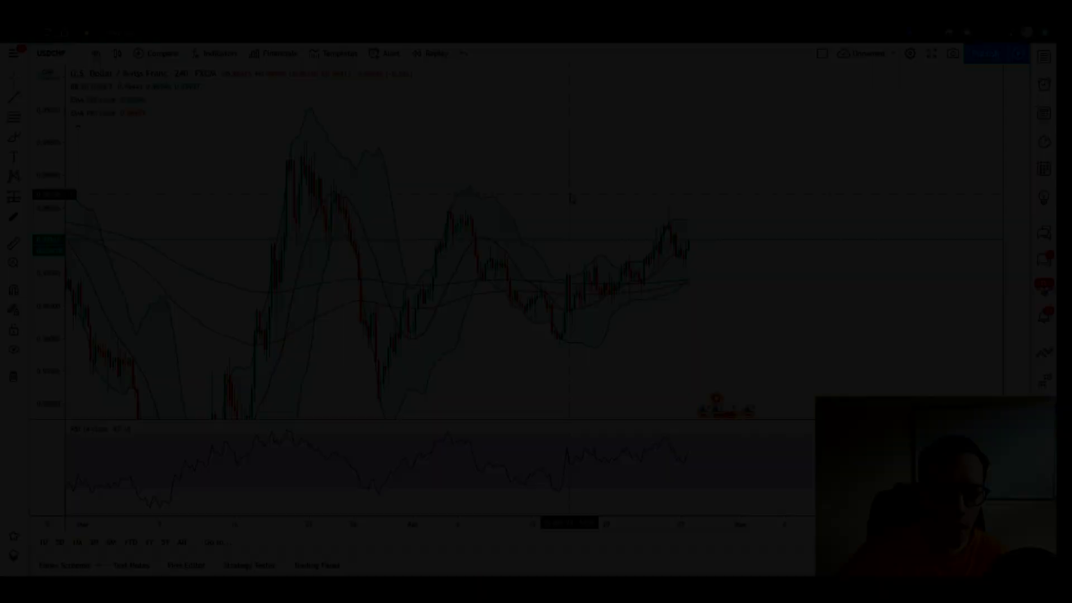
scroll(539, 140, "down", 2)
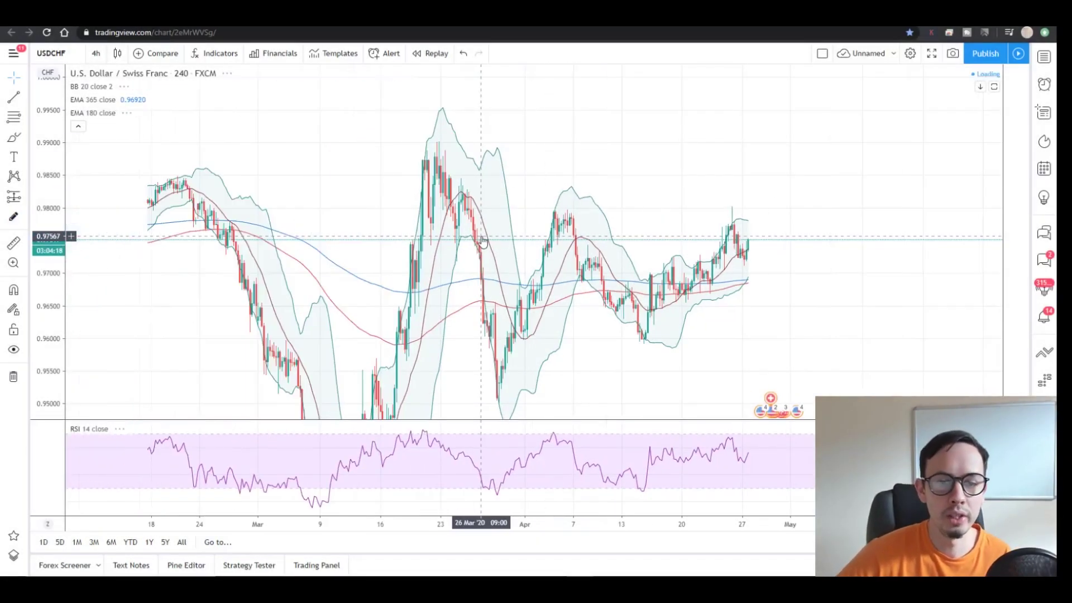
scroll(468, 241, "up", 1)
scroll(468, 241, "up", 1)
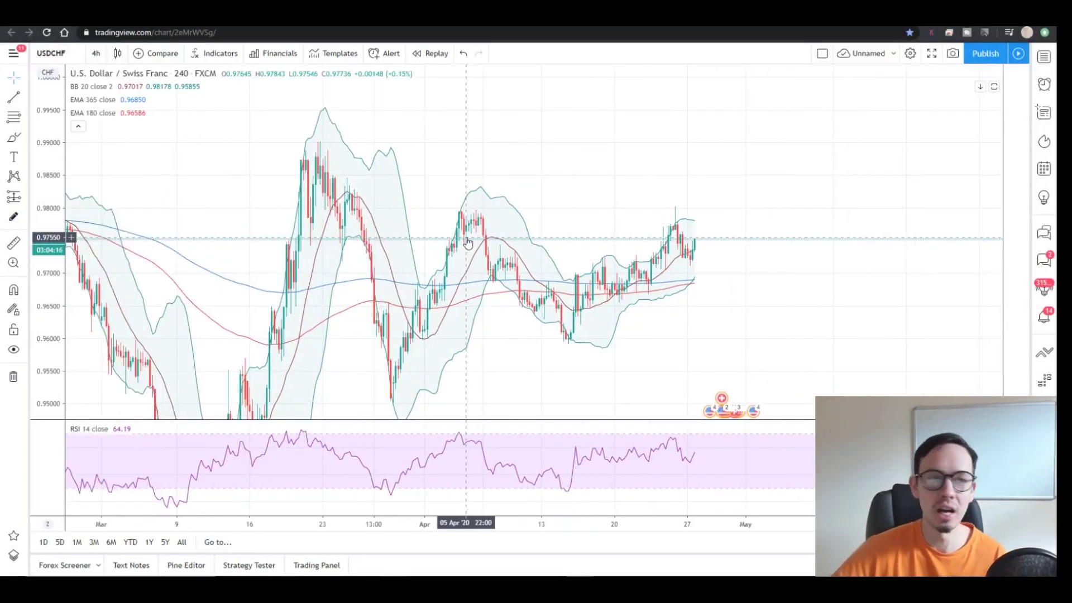
left_click(96, 53)
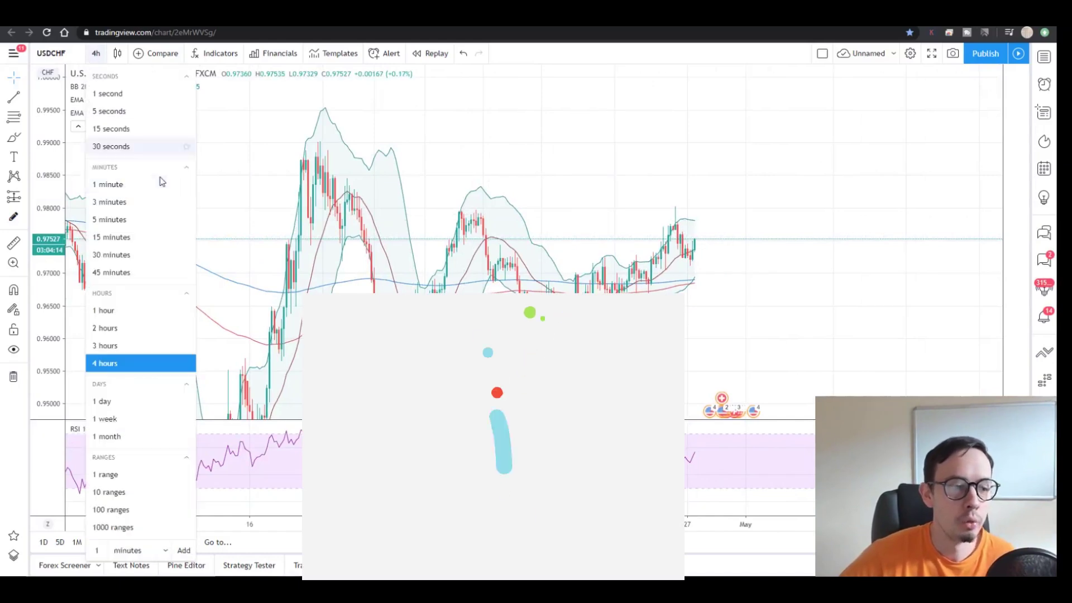
left_click(130, 402)
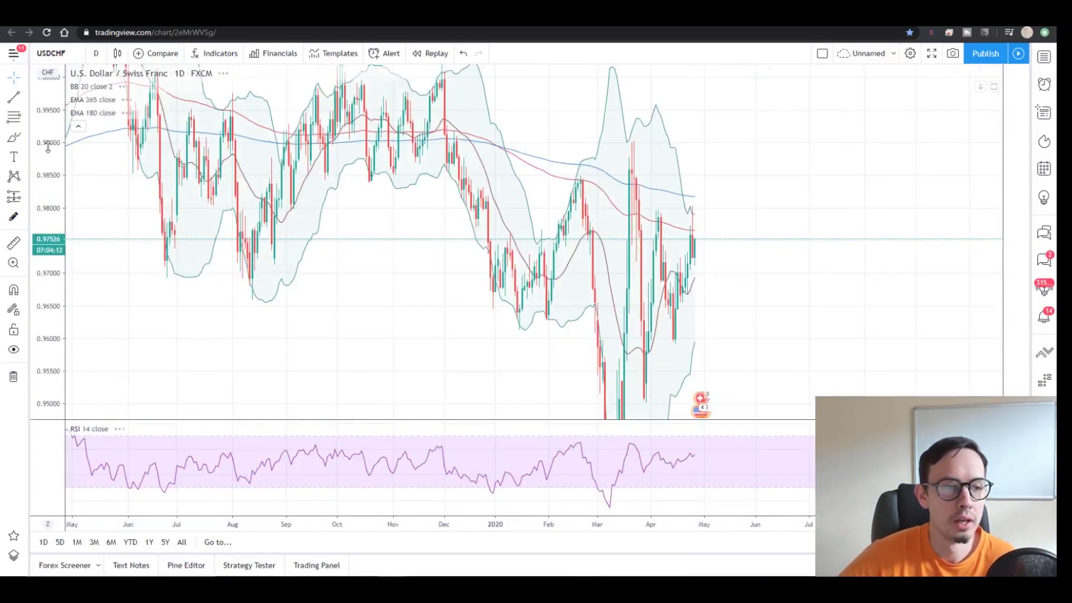
left_click_drag(61, 362, 62, 371)
scroll(405, 359, "up", 2)
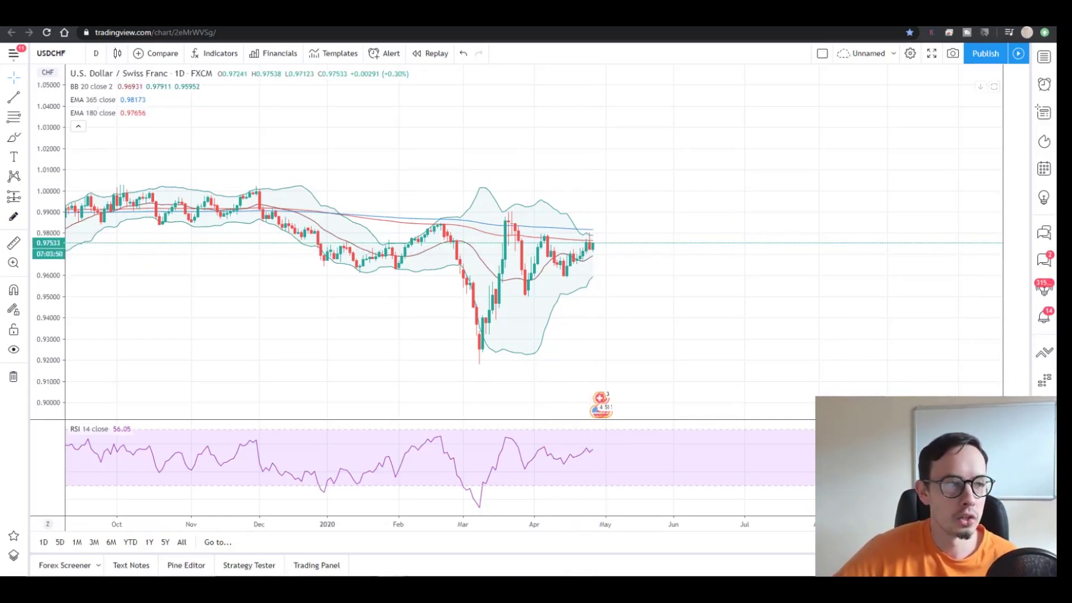
left_click(96, 53)
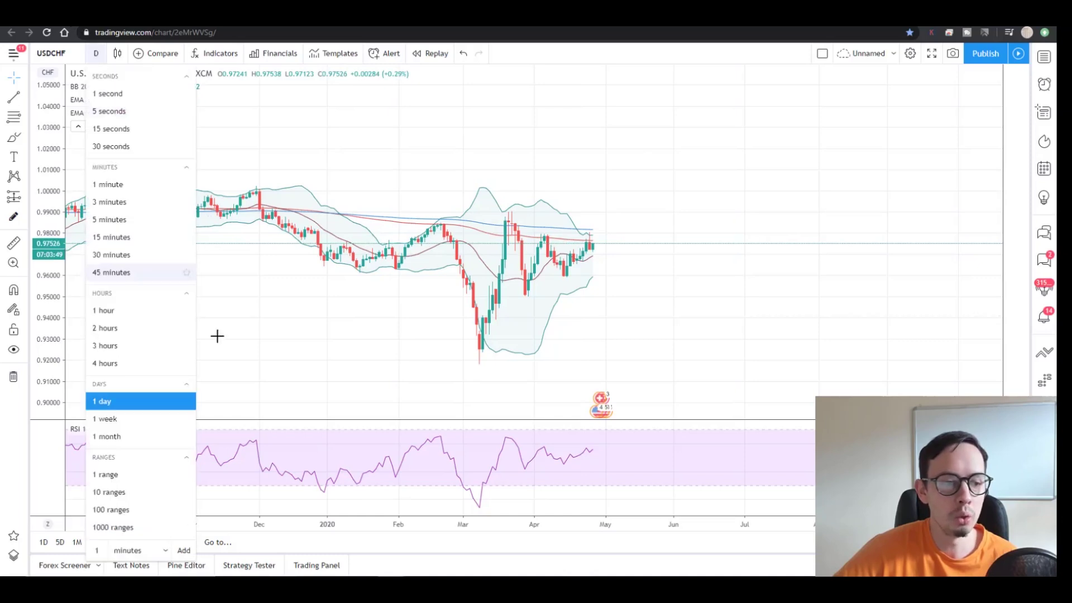
left_click(133, 364)
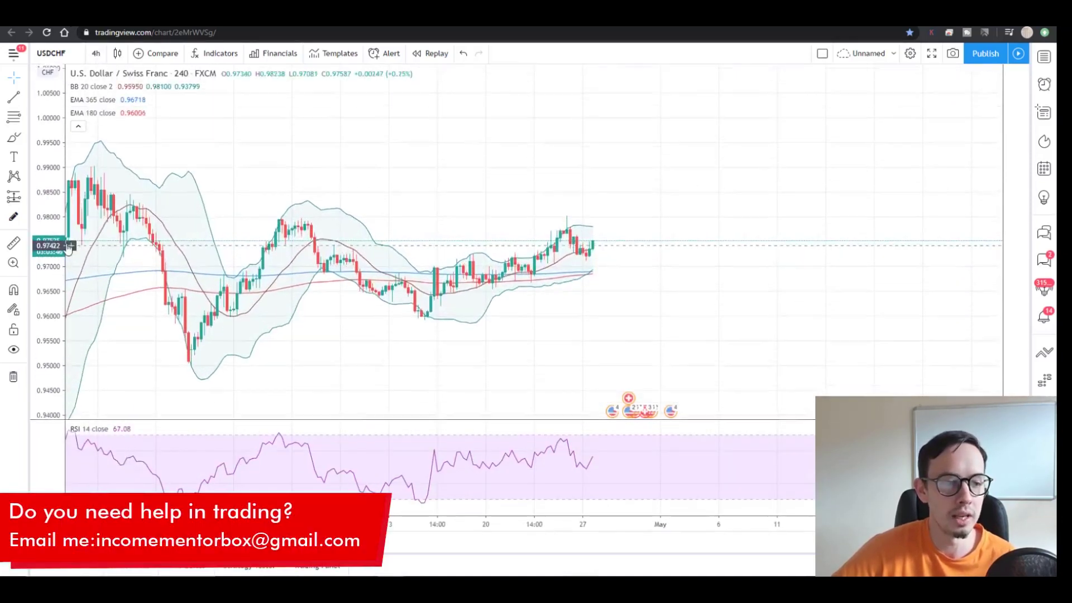
- Draw a flat trend line near 0.972 from 20 Apr into early May
left_click(14, 101)
left_click(552, 255)
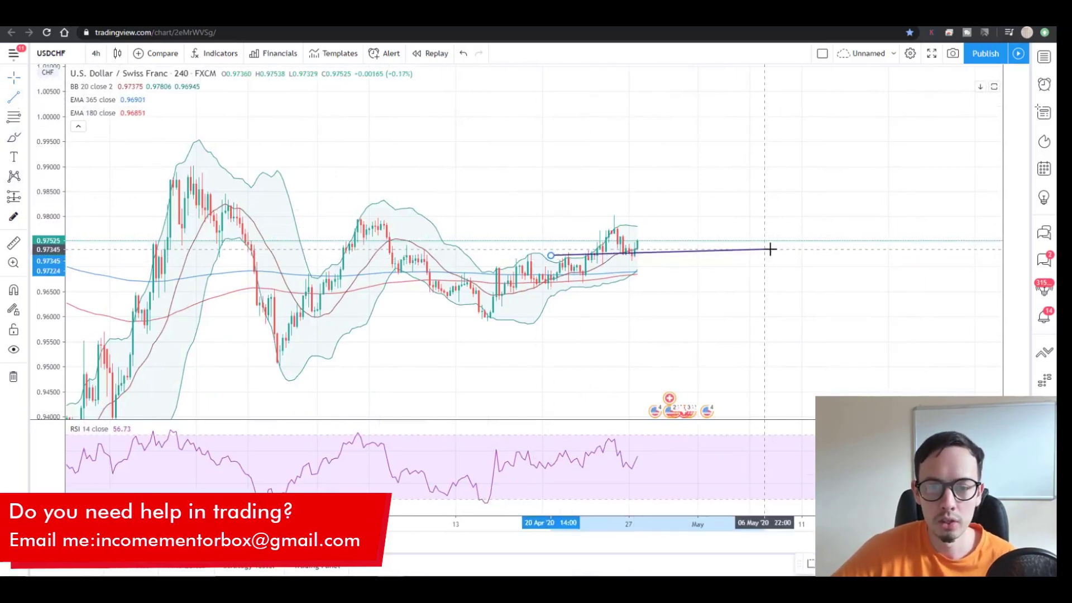
left_click(793, 254)
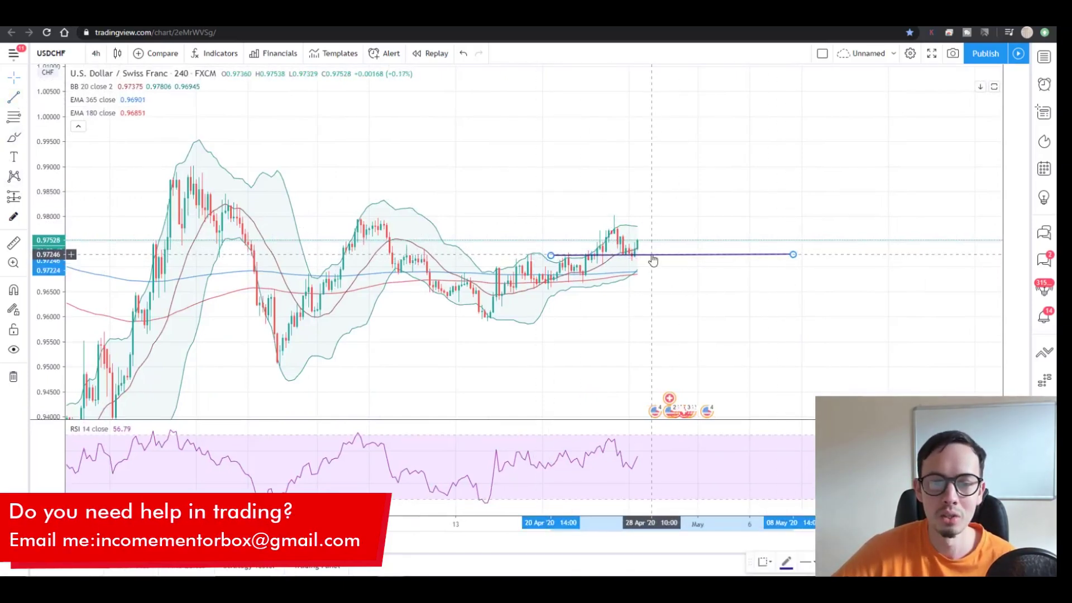
left_click_drag(651, 257, 642, 258)
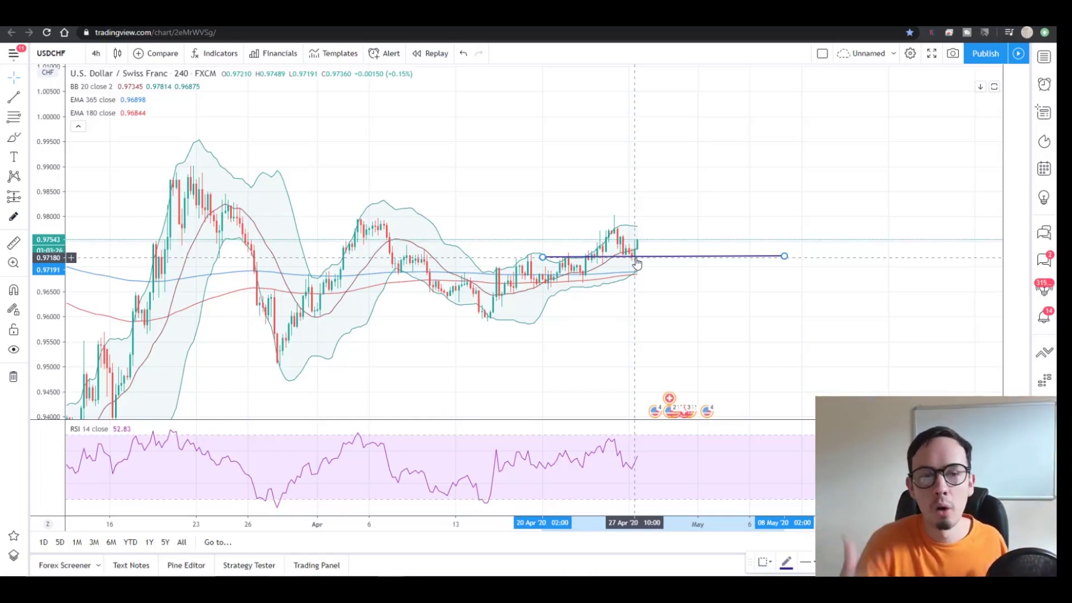
- Switch the chart to daily candles, then back to 4-hour candles
left_click(95, 53)
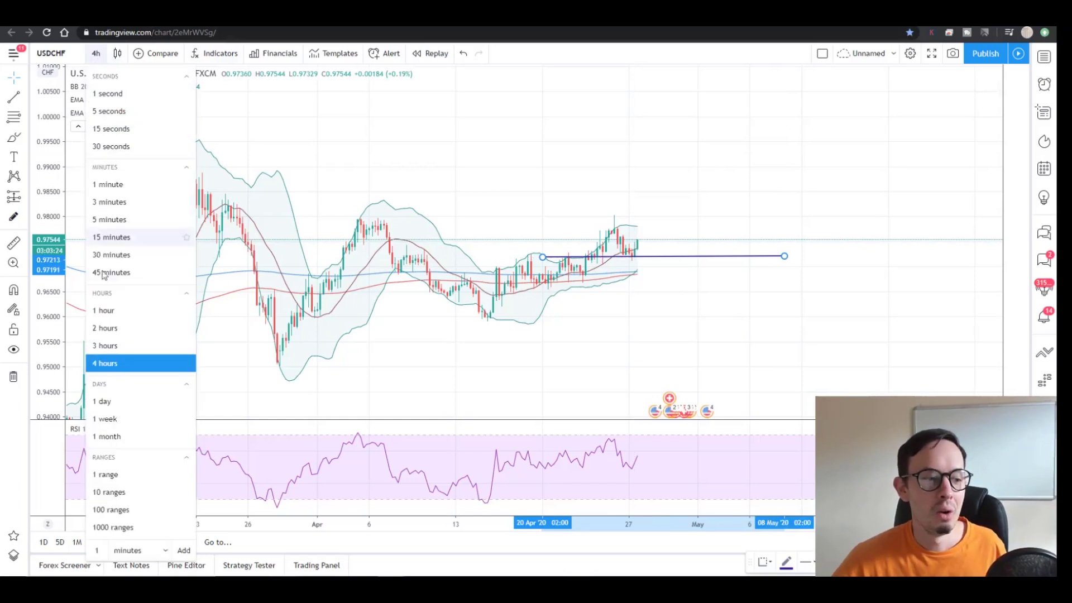
left_click(112, 399)
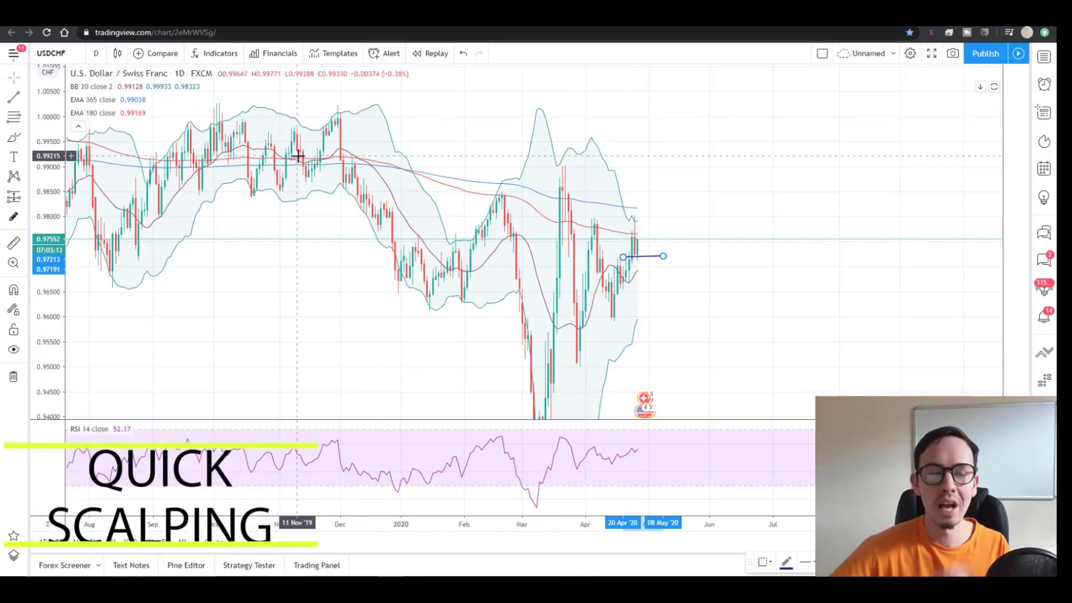
left_click(96, 54)
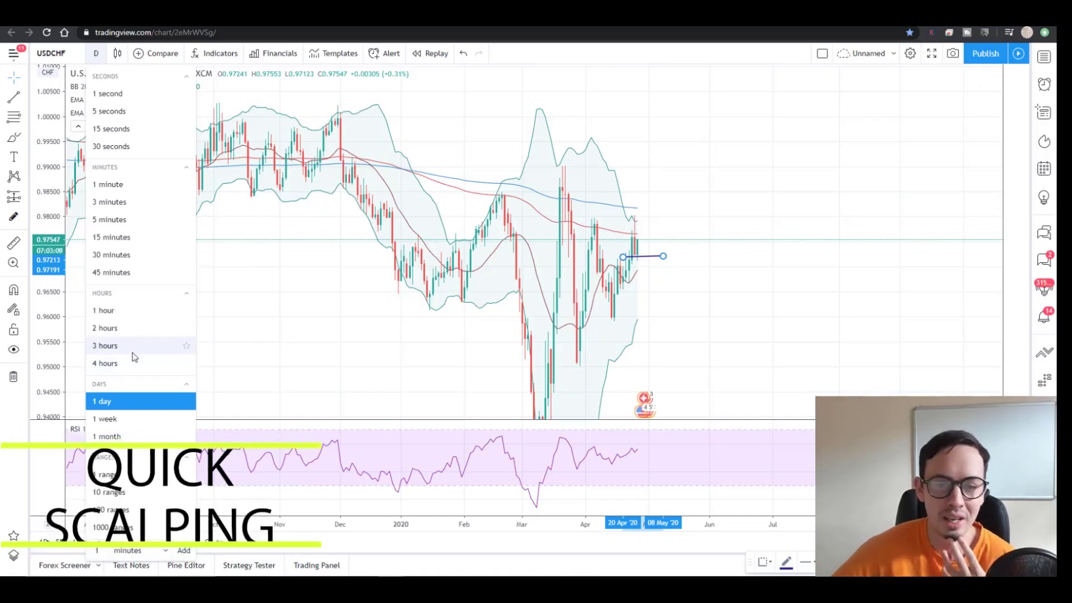
left_click(106, 364)
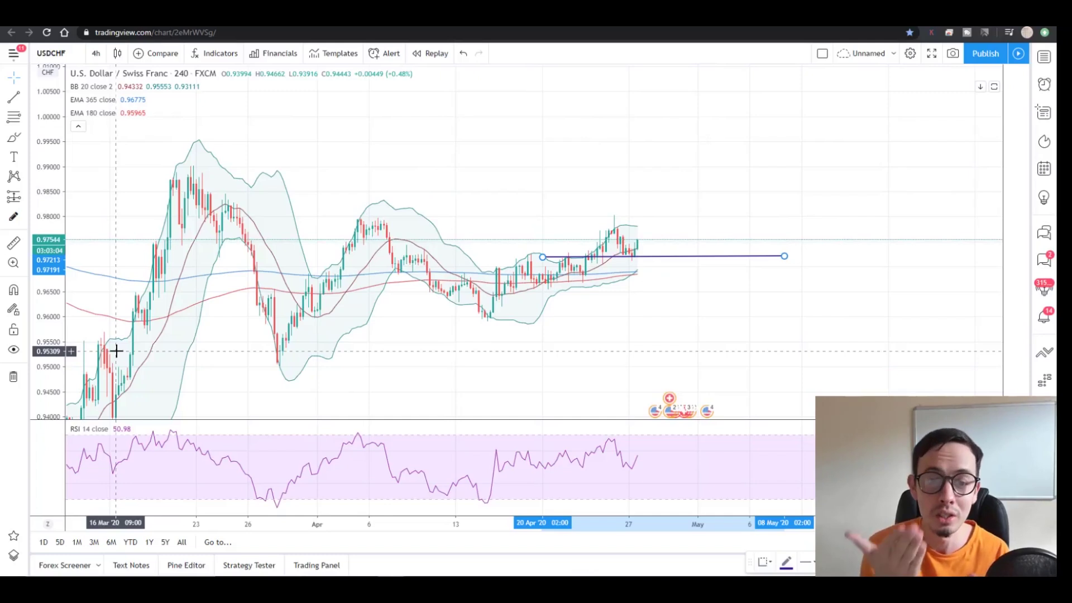
scroll(116, 351, "up", 1)
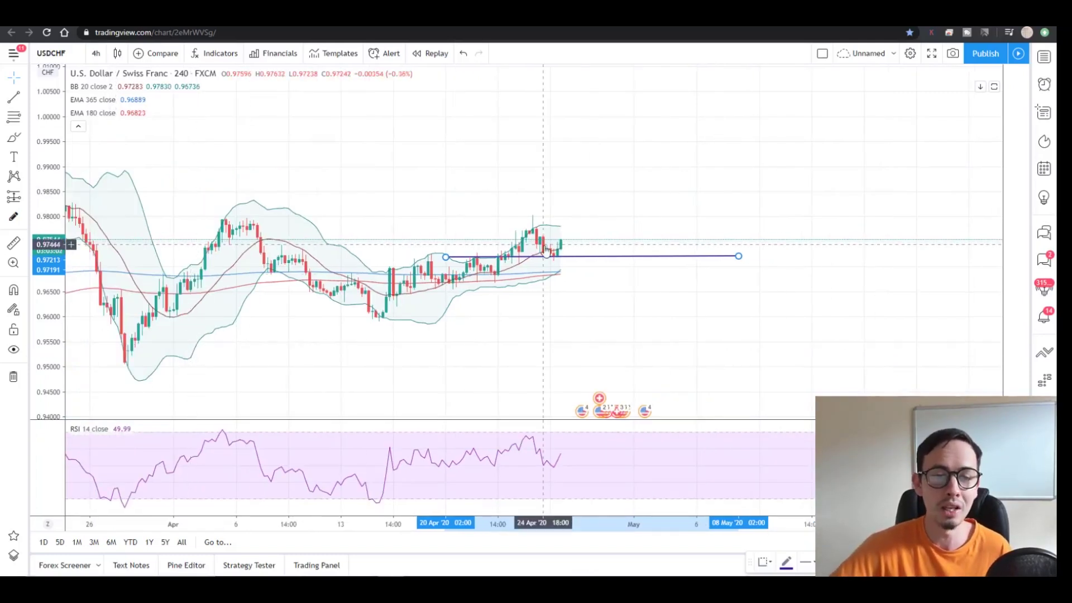
scroll(240, 313, "up", 1)
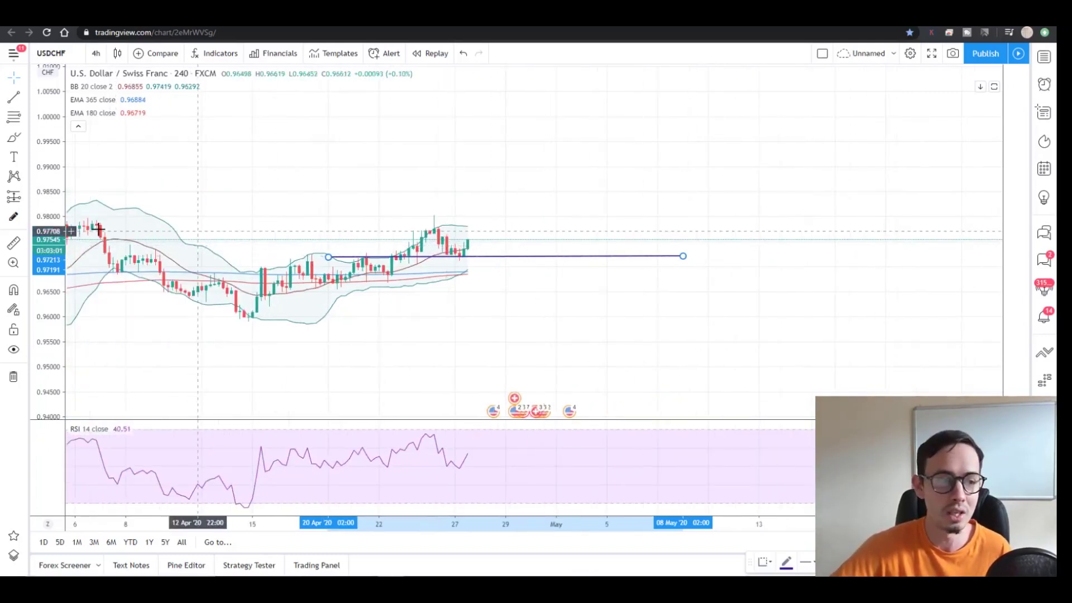
- Sketch a red loop on the support line and a freehand bounce path up toward about 0.980
left_click(14, 137)
left_click_drag(347, 252, 396, 254)
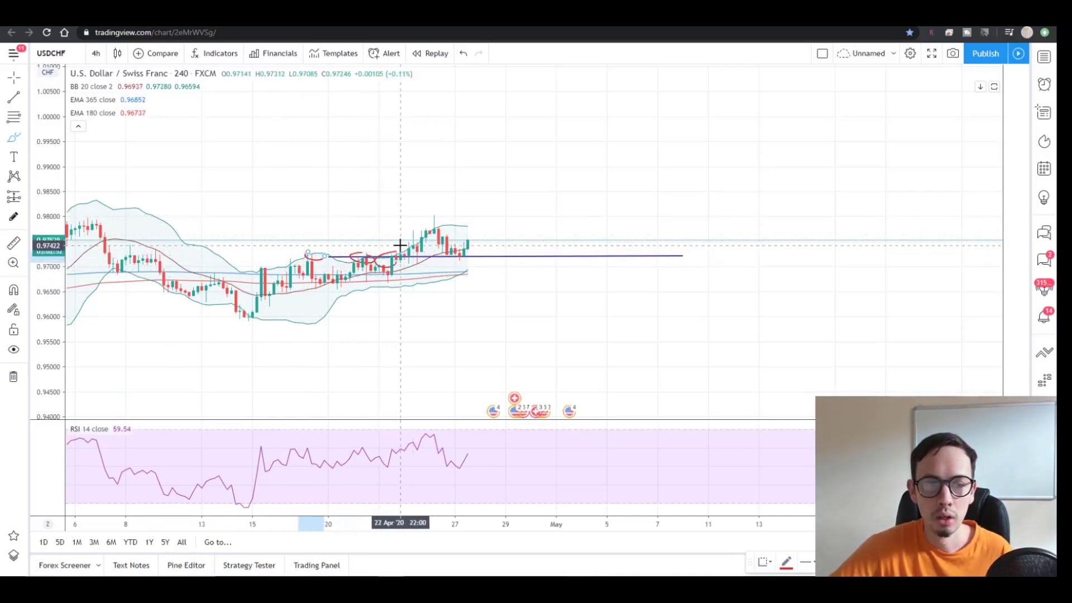
mouse_move(400, 245)
left_mouse_down()
mouse_move(441, 211)
mouse_move(493, 218)
left_mouse_up()
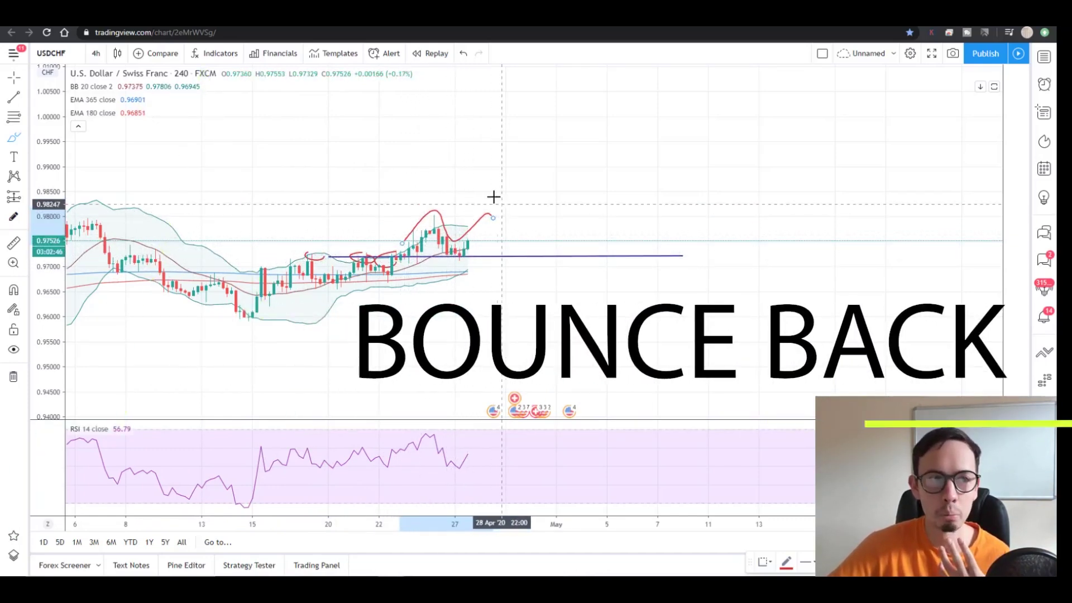
mouse_move(391, 581)
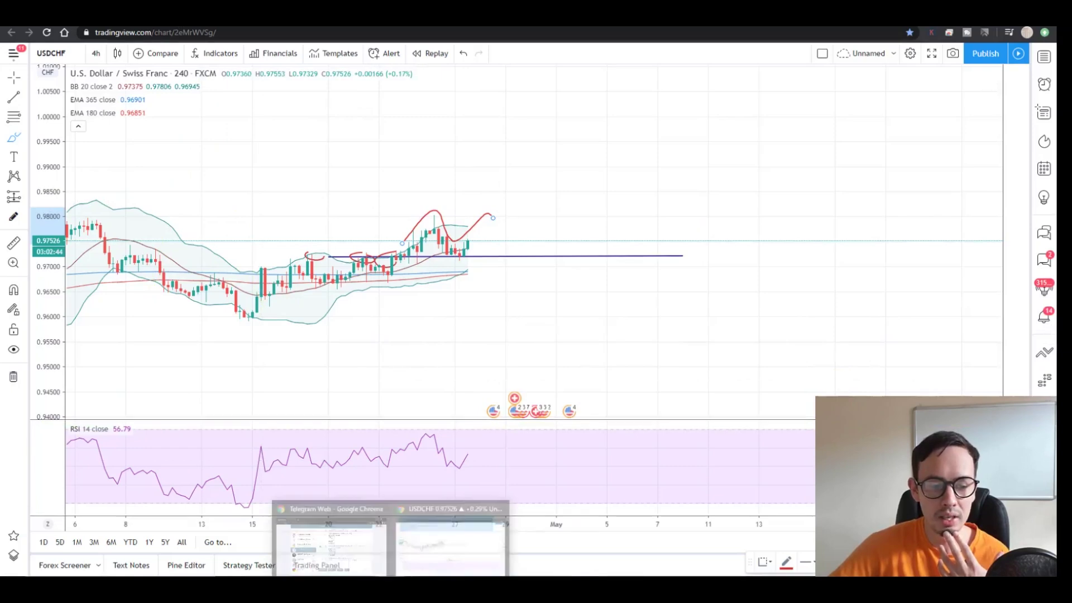
mouse_move(349, 545)
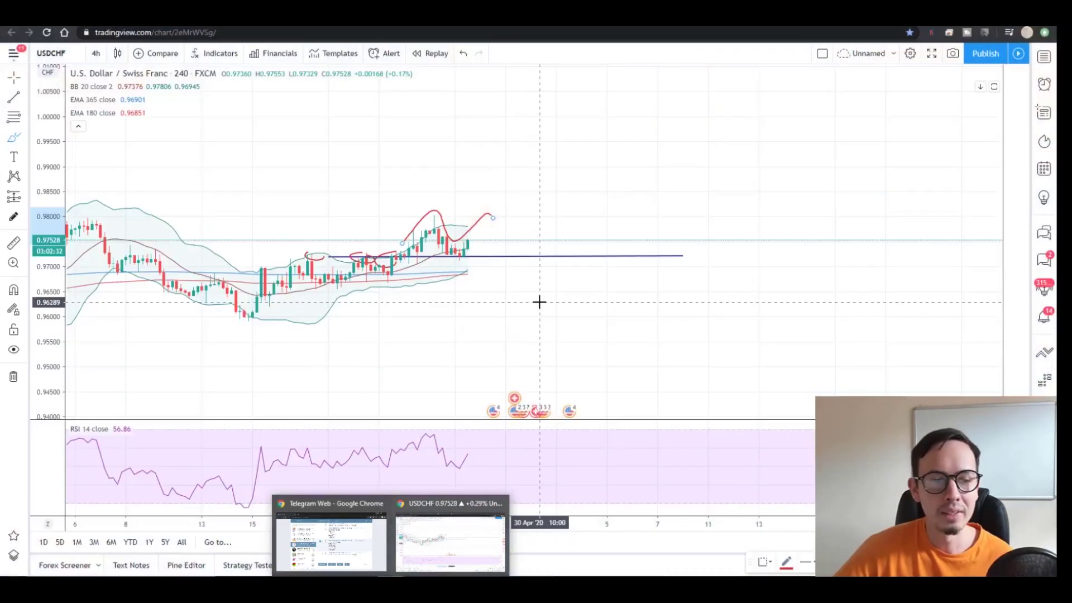
- Switch USD/CHF to the 1-hour interval and adjust the zoom
left_click(96, 55)
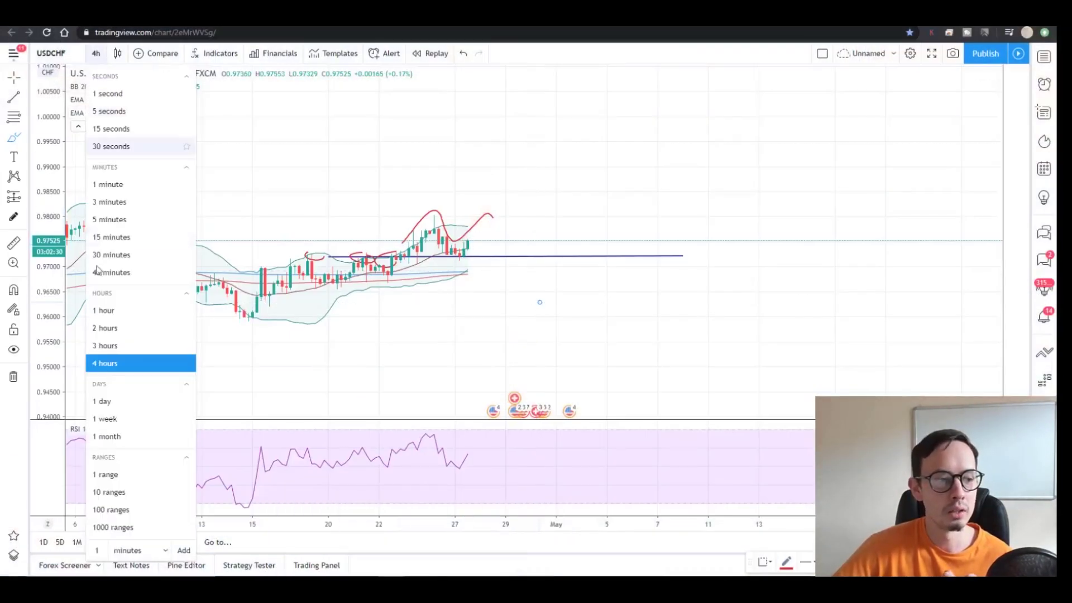
left_click(122, 314)
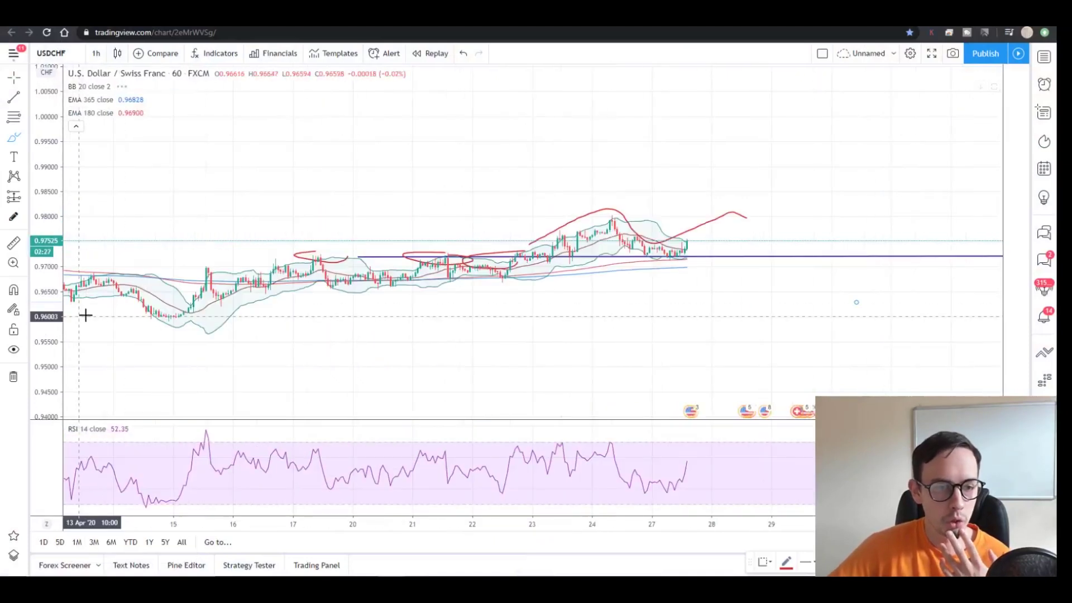
scroll(84, 313, "down", 5)
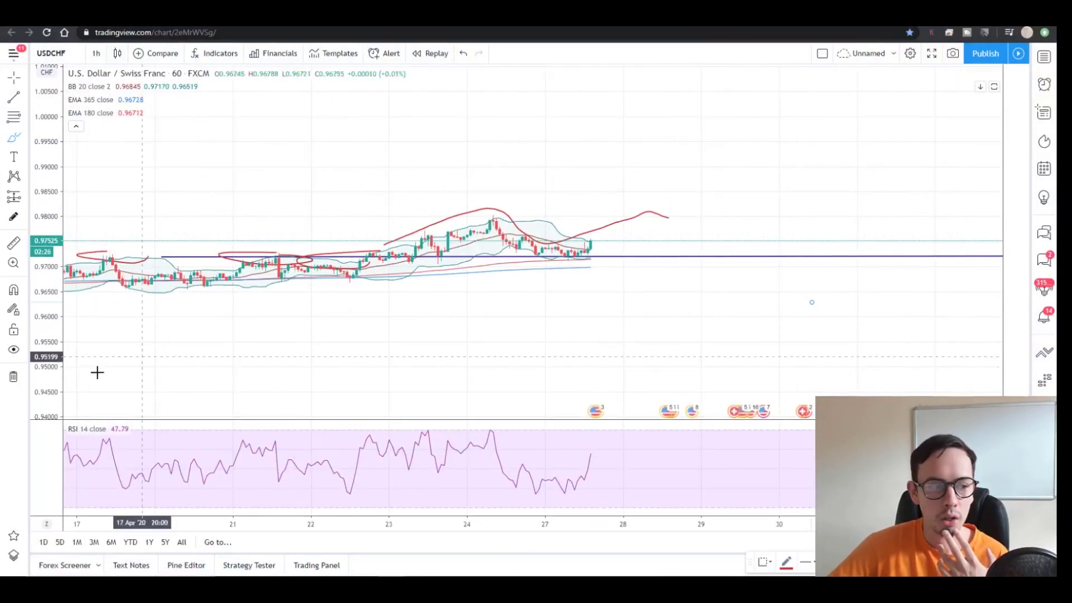
scroll(476, 261, "up", 3)
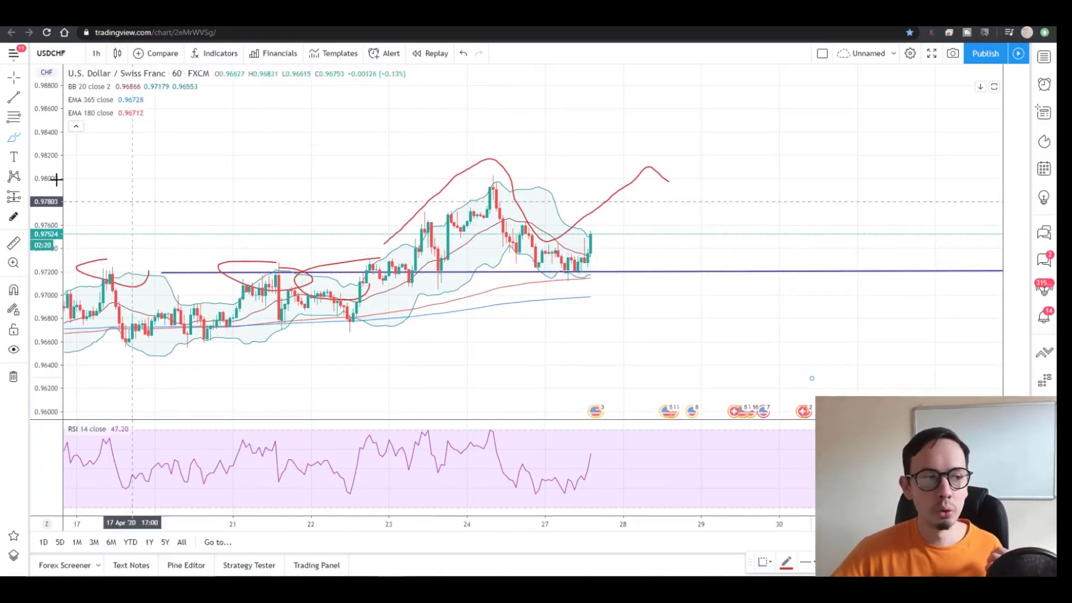
- Sketch a red path peaking near 0.981, then falling back to the 0.972 support
left_click(25, 137)
mouse_move(607, 239)
left_mouse_down()
mouse_move(639, 188)
mouse_move(718, 208)
mouse_move(760, 159)
mouse_move(828, 255)
left_mouse_up()
mouse_move(838, 250)
left_mouse_down()
mouse_move(835, 266)
mouse_move(817, 267)
left_mouse_up()
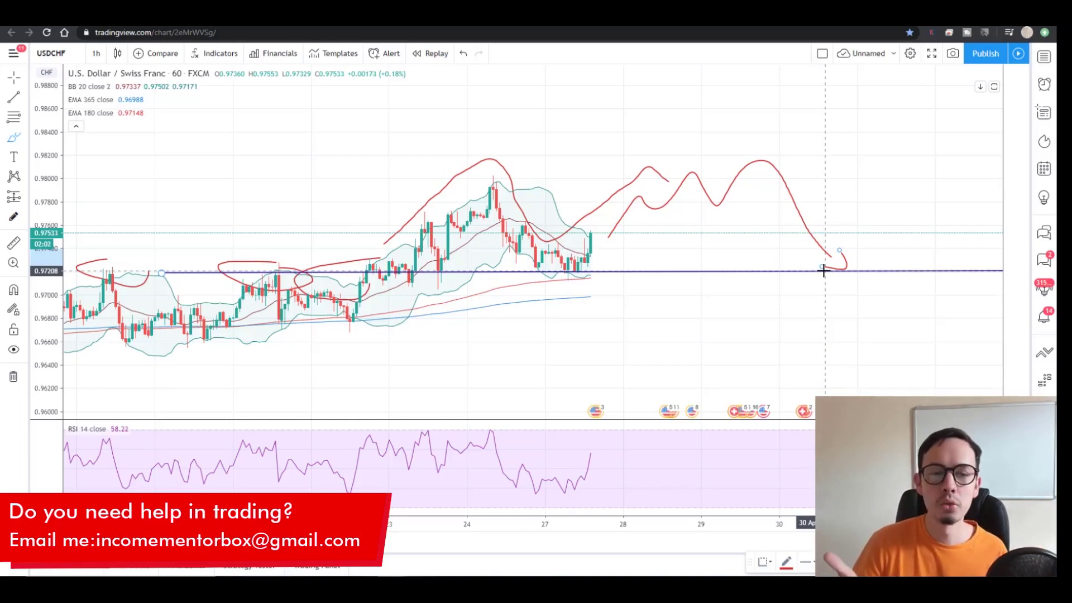
- Delete the red projected-path strokes and the small arrowhead, keeping the earlier loops and support line
scroll(823, 295, "down", 2)
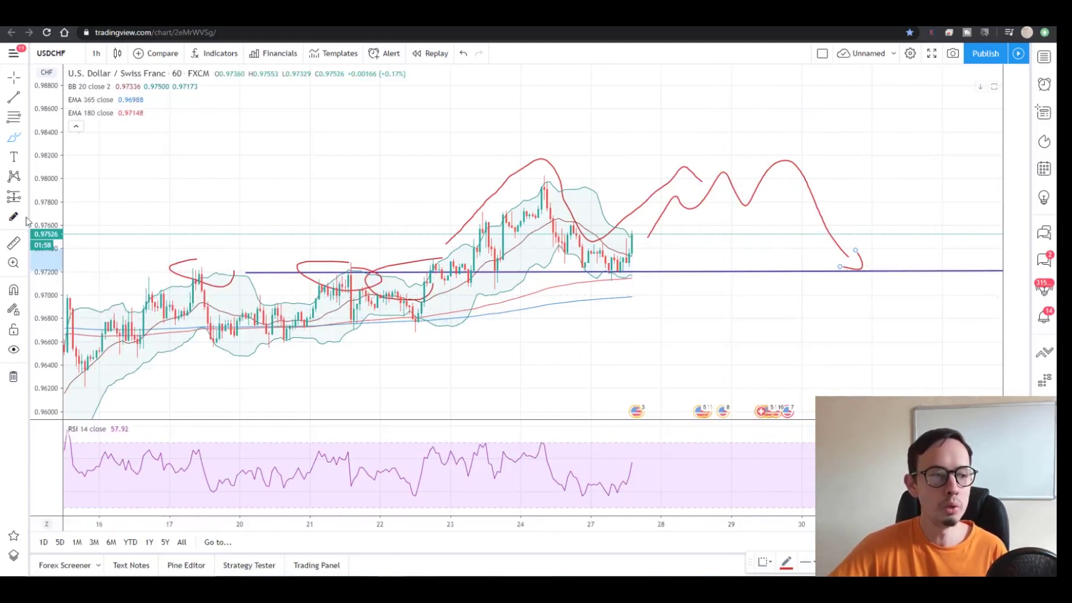
left_click(20, 85)
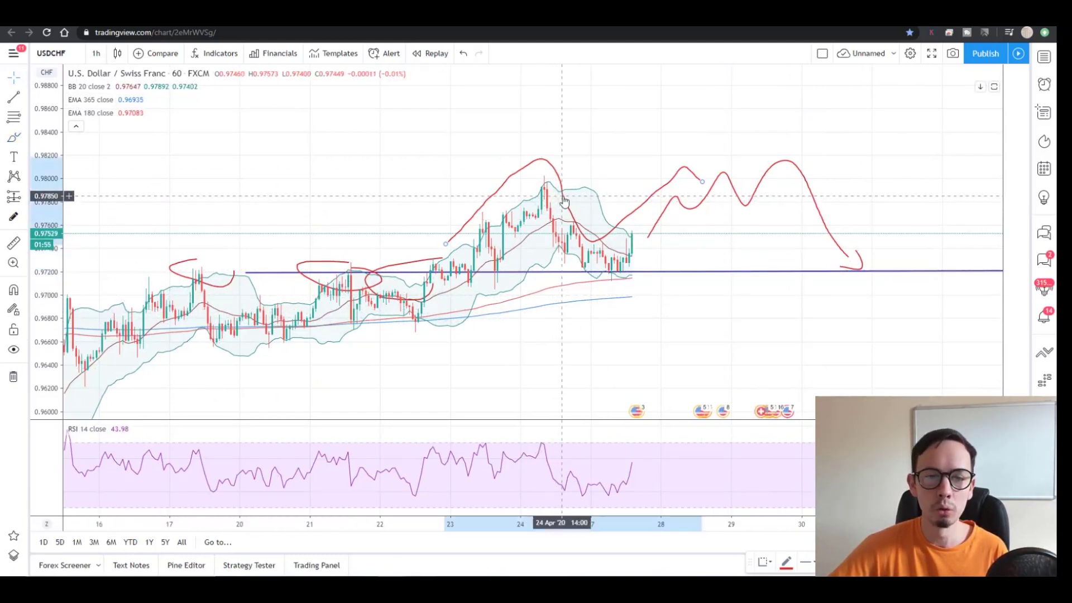
key("Delete")
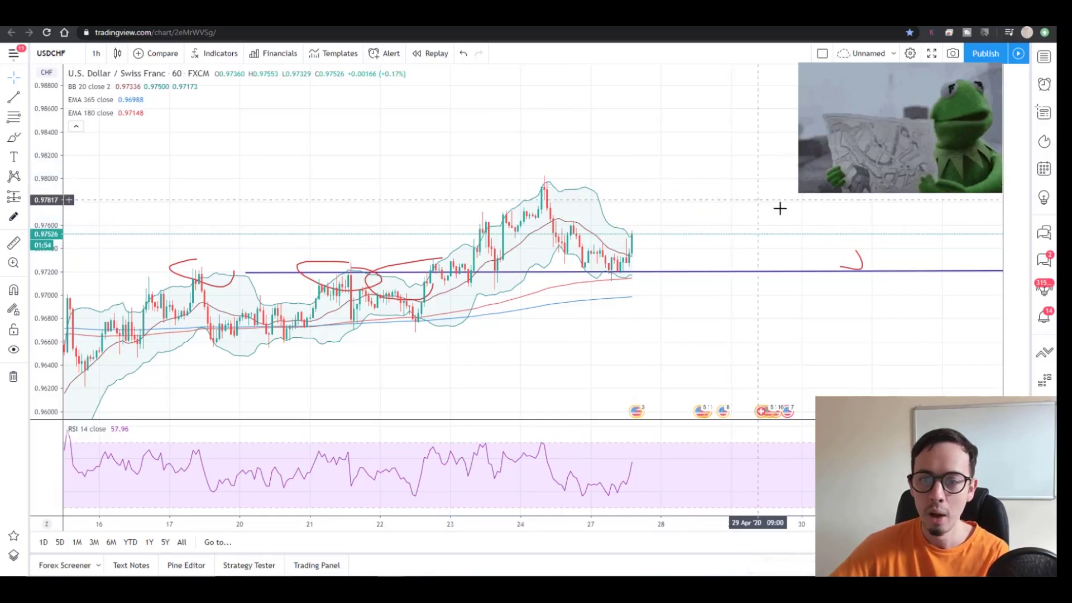
left_click(858, 261)
key("Delete")
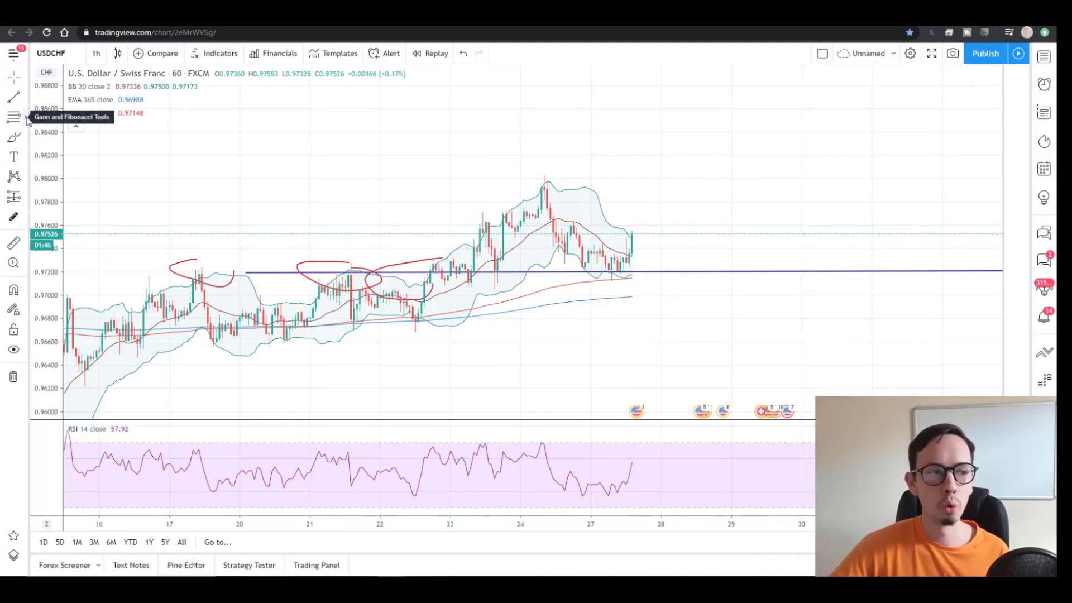
- Zoom in on the latest 1-hour candles and stretch the price scale vertically
left_click(26, 141)
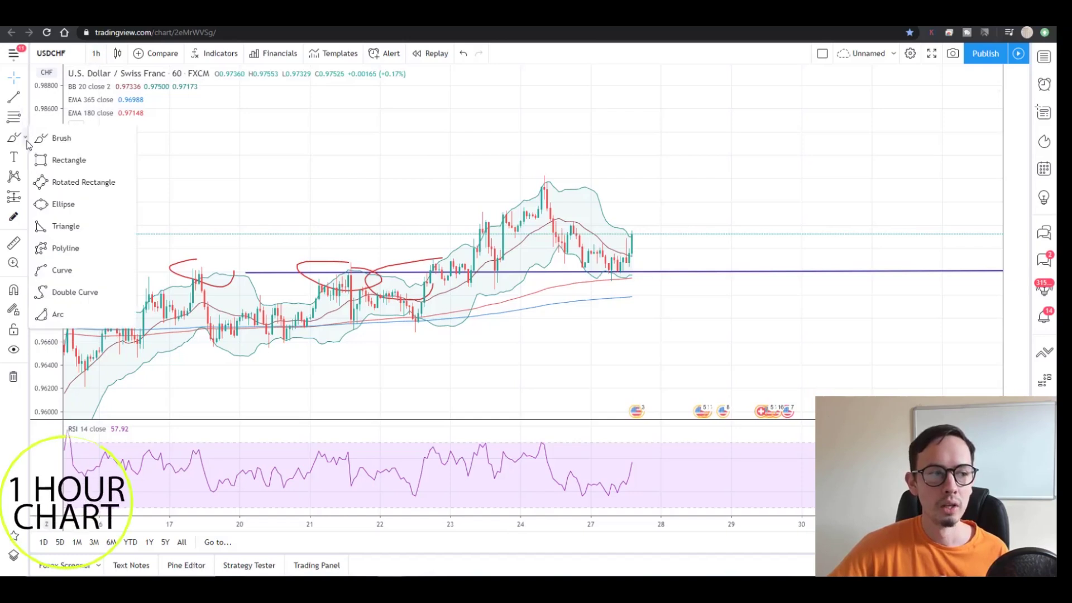
left_click(287, 131)
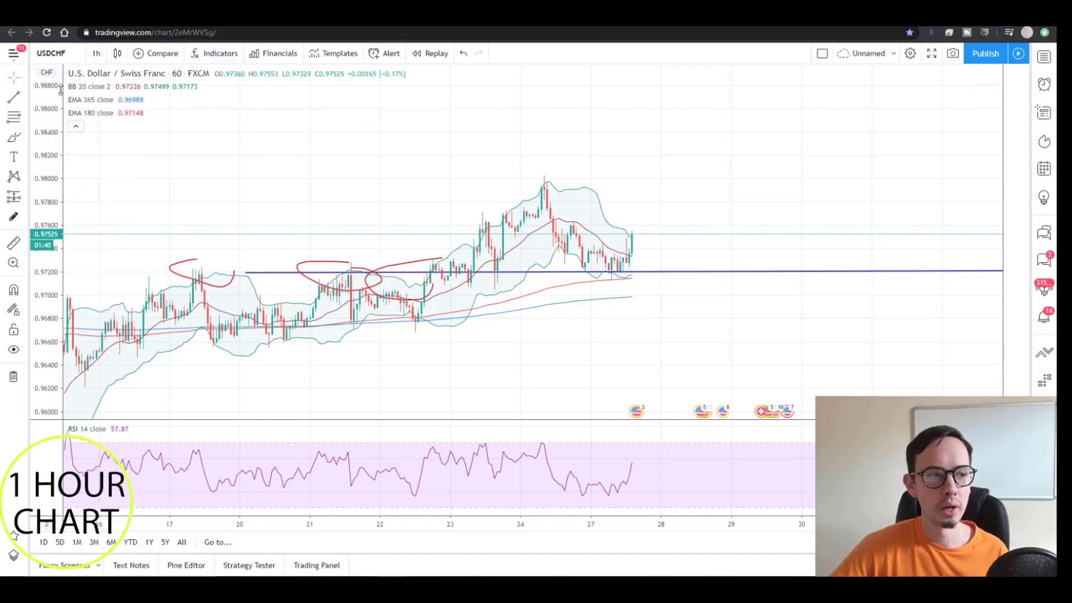
scroll(595, 336, "up", 5)
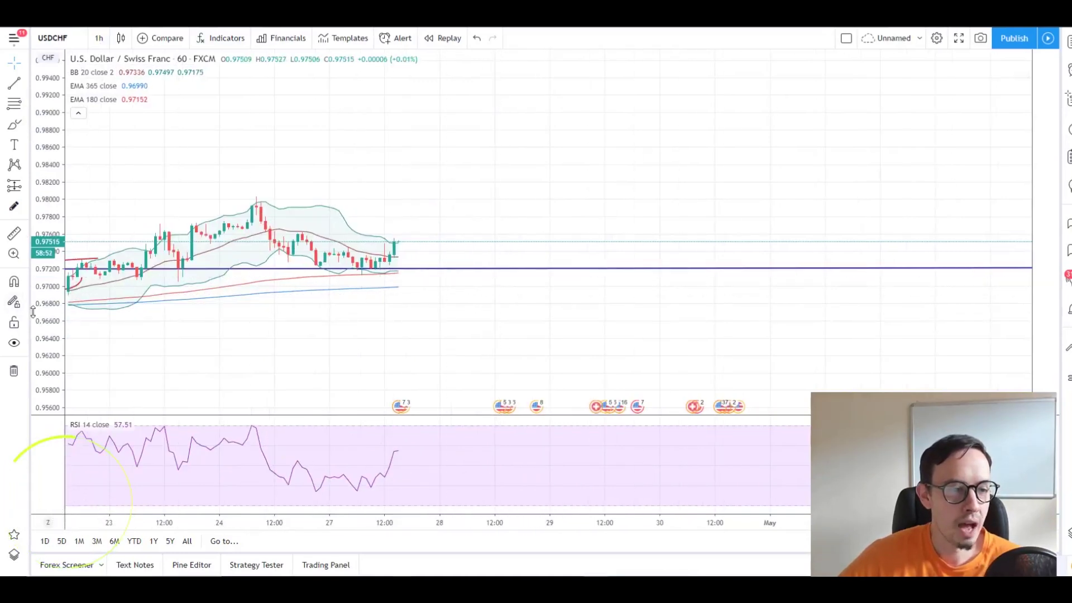
left_click_drag(39, 290, 39, 217)
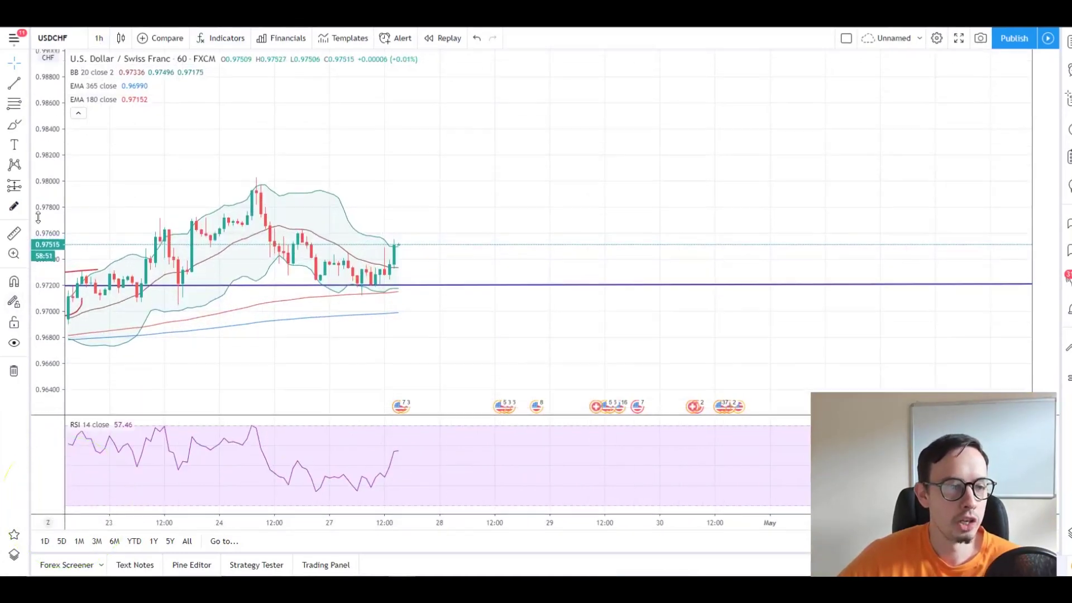
- Select the Fib Retracement tool from the Gann and Fibonacci tools
left_click(28, 106)
left_click(95, 309)
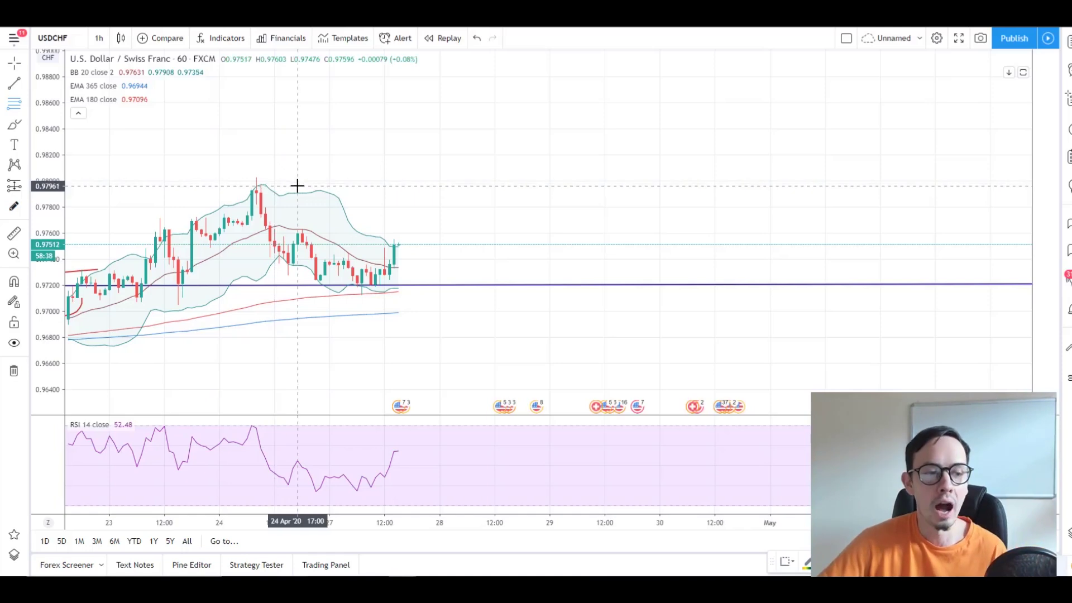
scroll(296, 185, "down", 2)
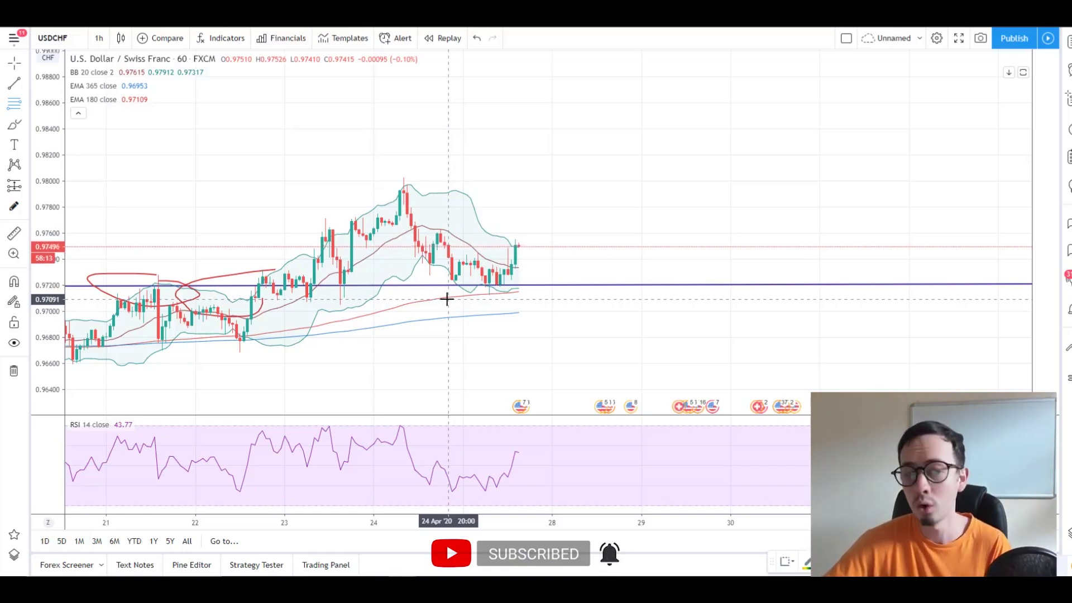
scroll(467, 300, "up", 2)
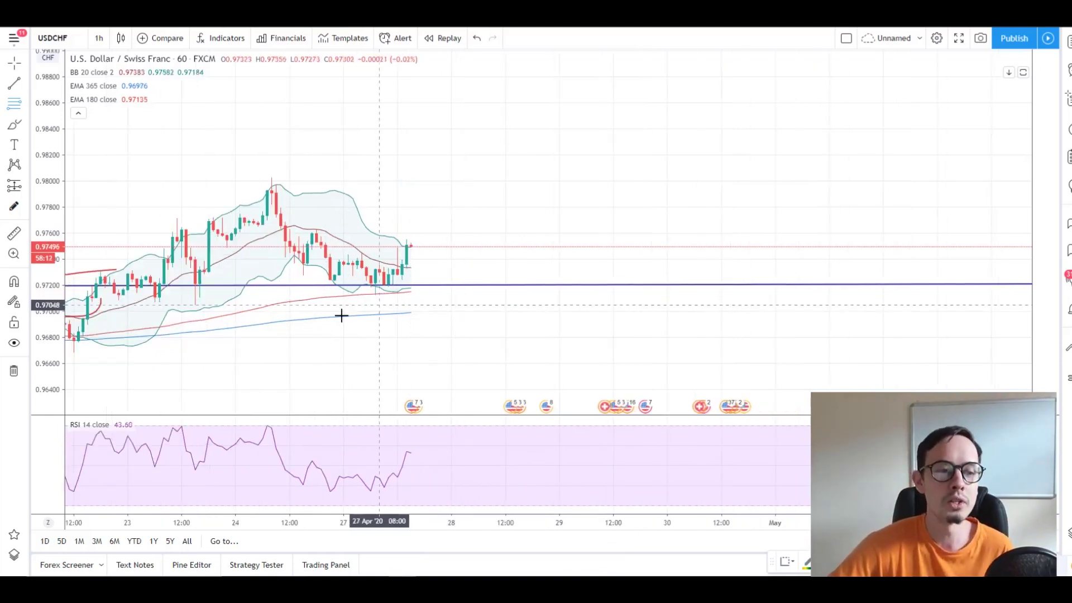
scroll(329, 329, "up", 1)
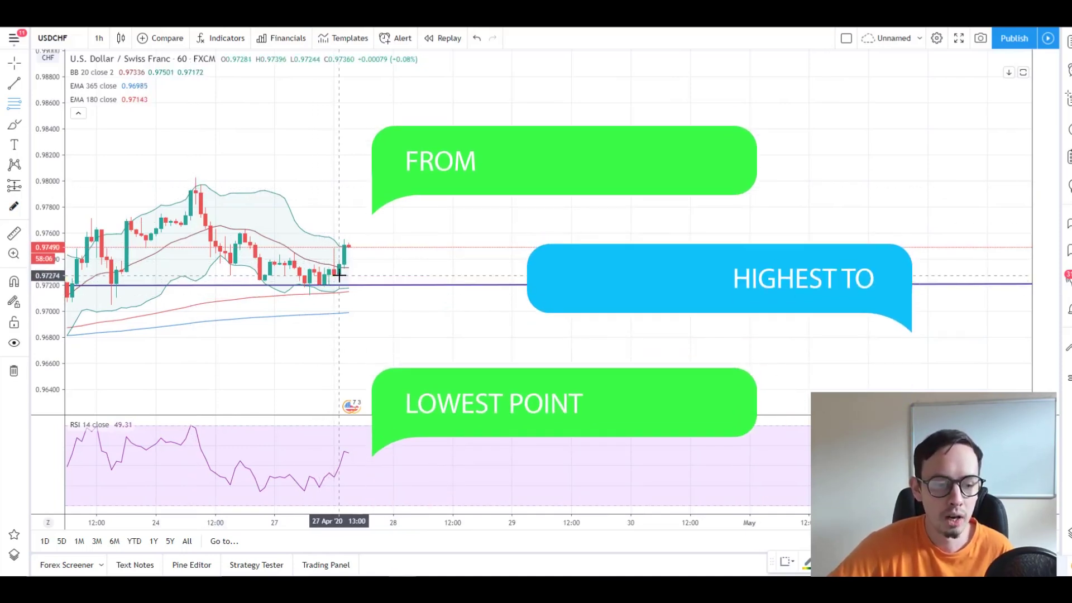
- Draw a Fib retracement from the 24 Apr high to the 0.97195 low; delete the 0.97191 ray
left_click(189, 191)
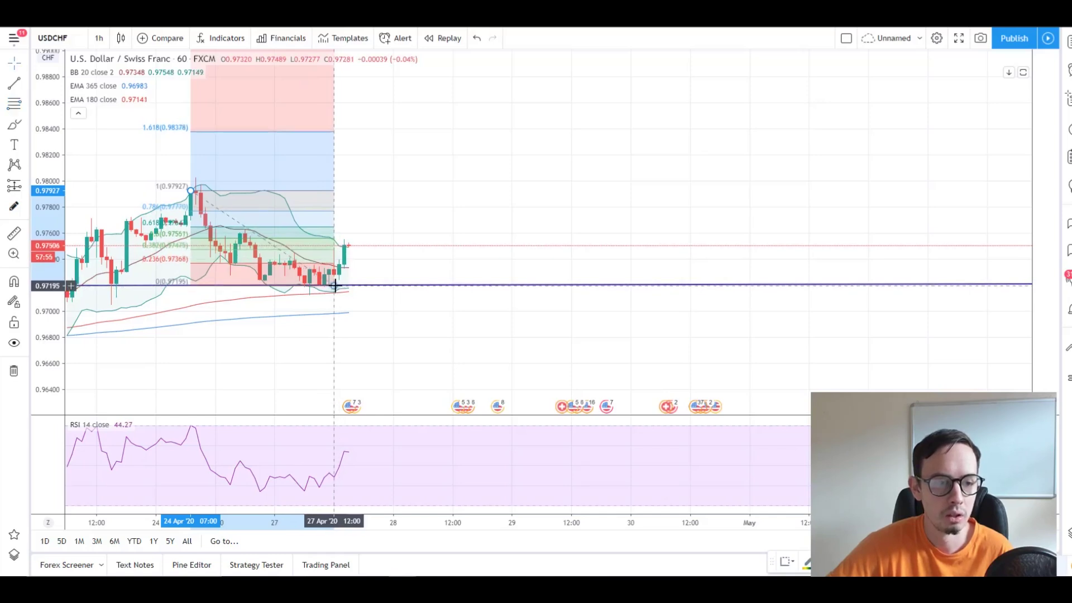
left_click(335, 286)
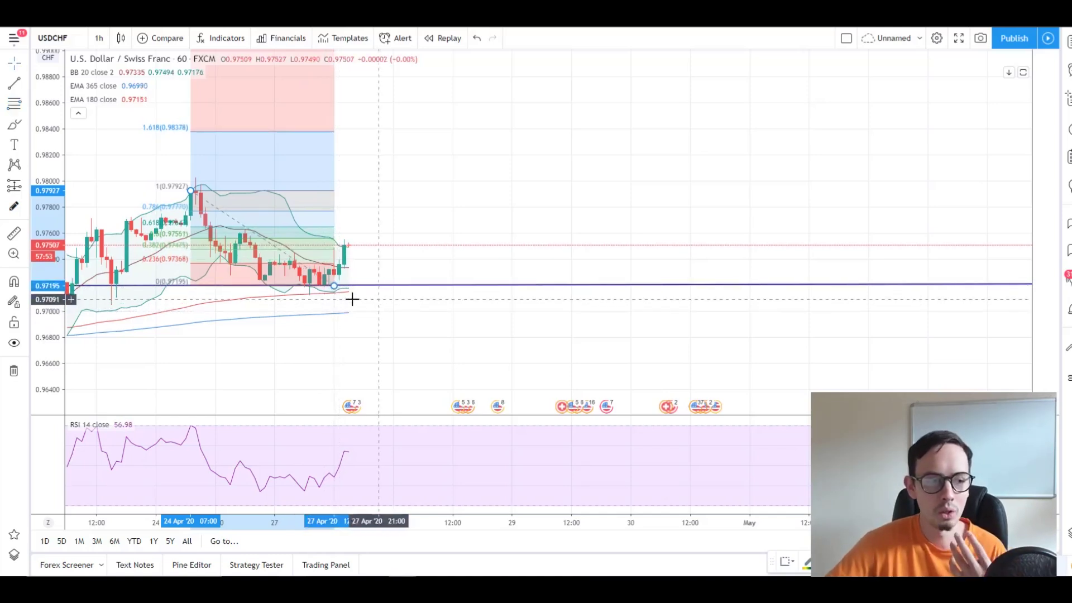
left_click(132, 339)
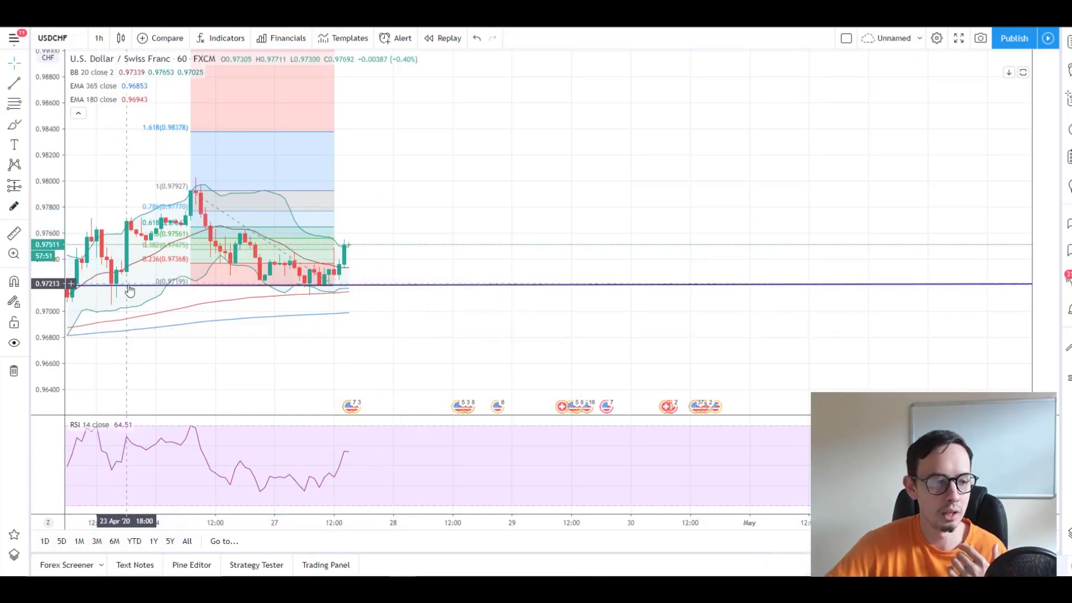
left_click(128, 286)
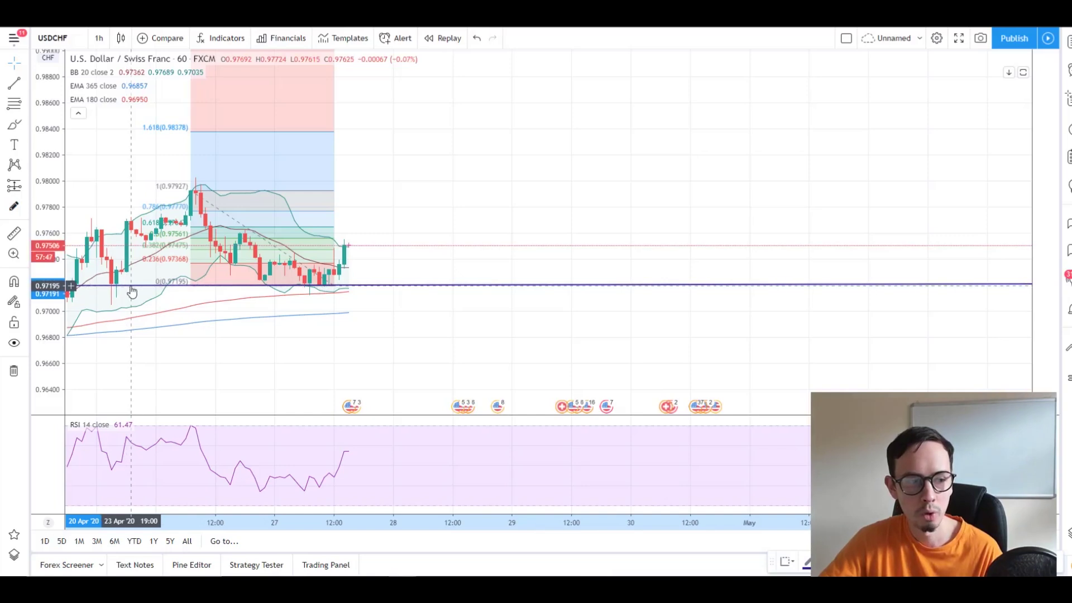
key("Delete")
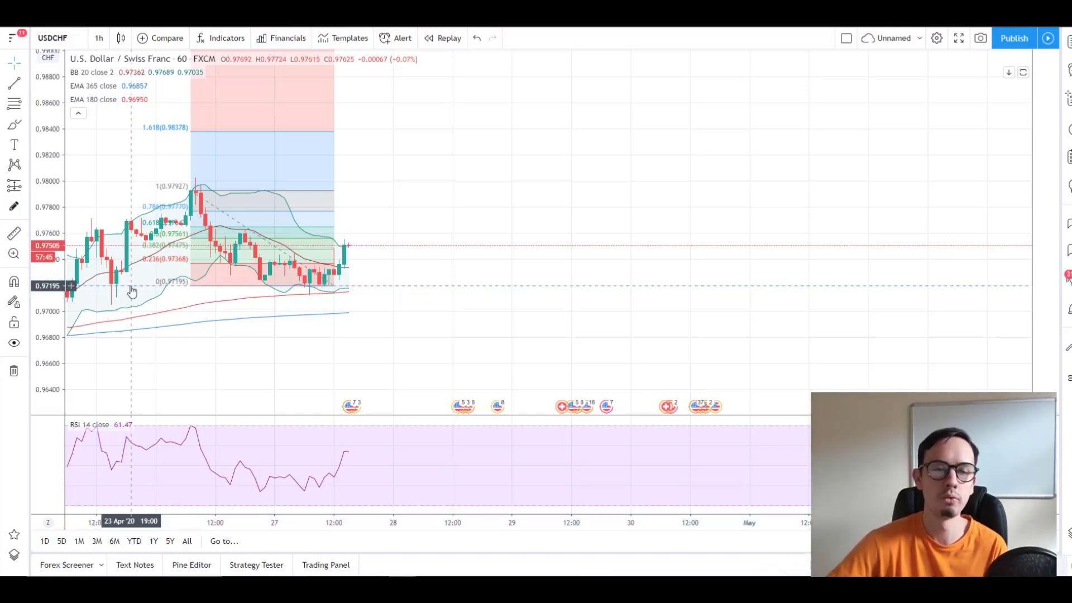
- Pan to earlier candles and circle the recent lows in red with the brush
left_click_drag(132, 291, 294, 291)
left_click(13, 126)
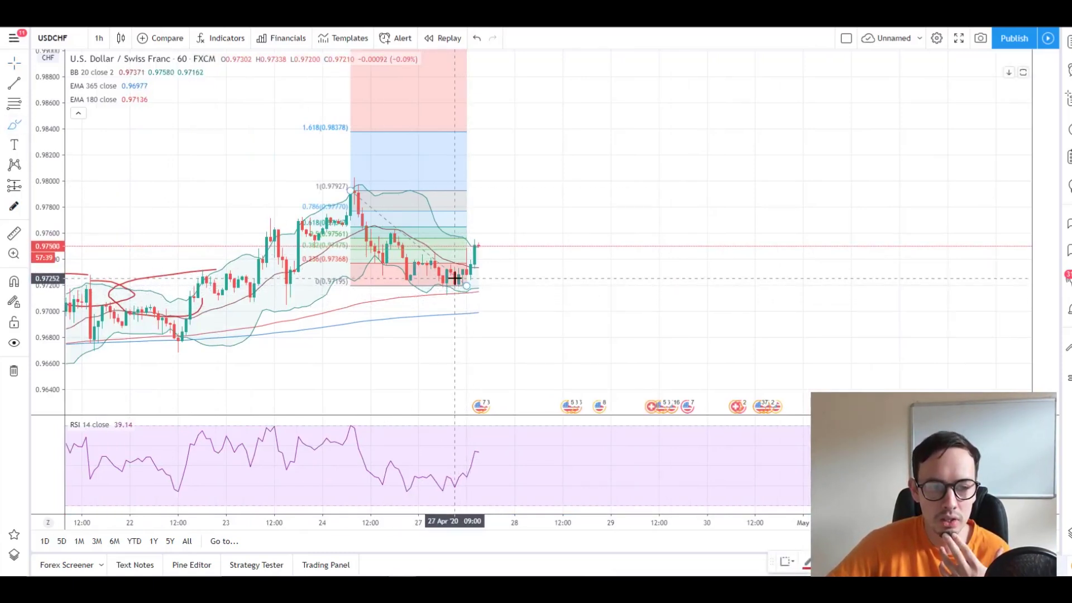
mouse_move(456, 279)
left_mouse_down()
mouse_move(425, 292)
mouse_move(543, 235)
left_mouse_up()
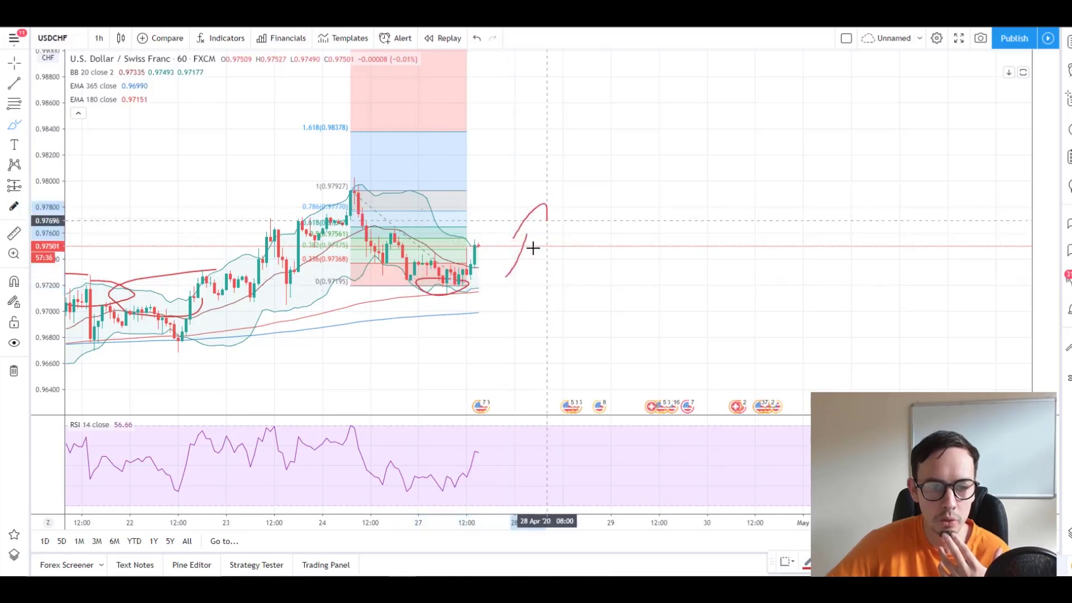
left_click(99, 38)
- On 4-hour candles, draw a support line along the lows near 0.9725, then return to 1-hour
left_click(129, 357)
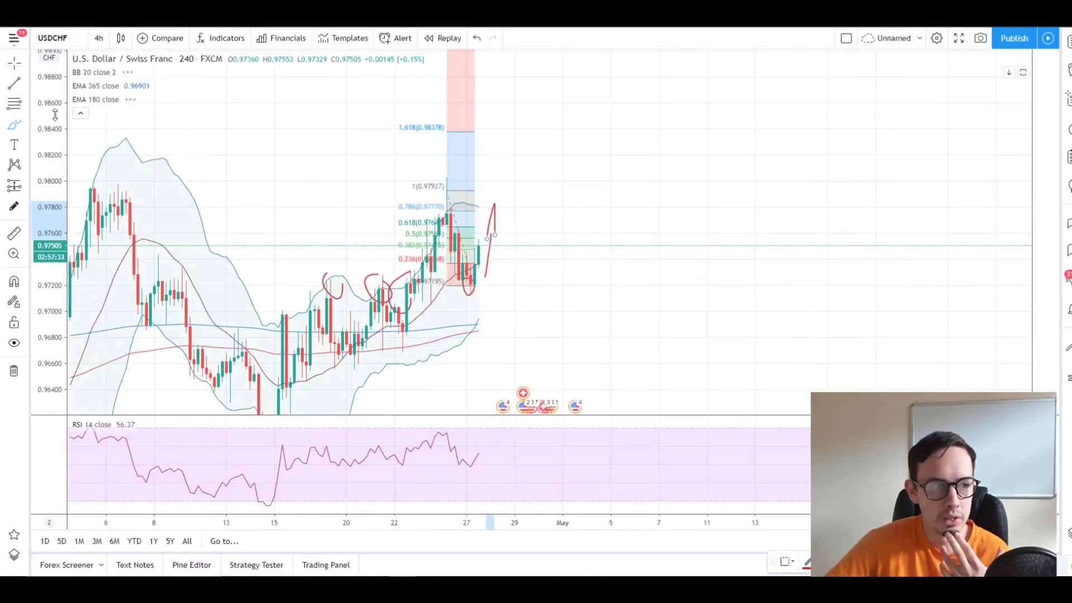
left_click(14, 83)
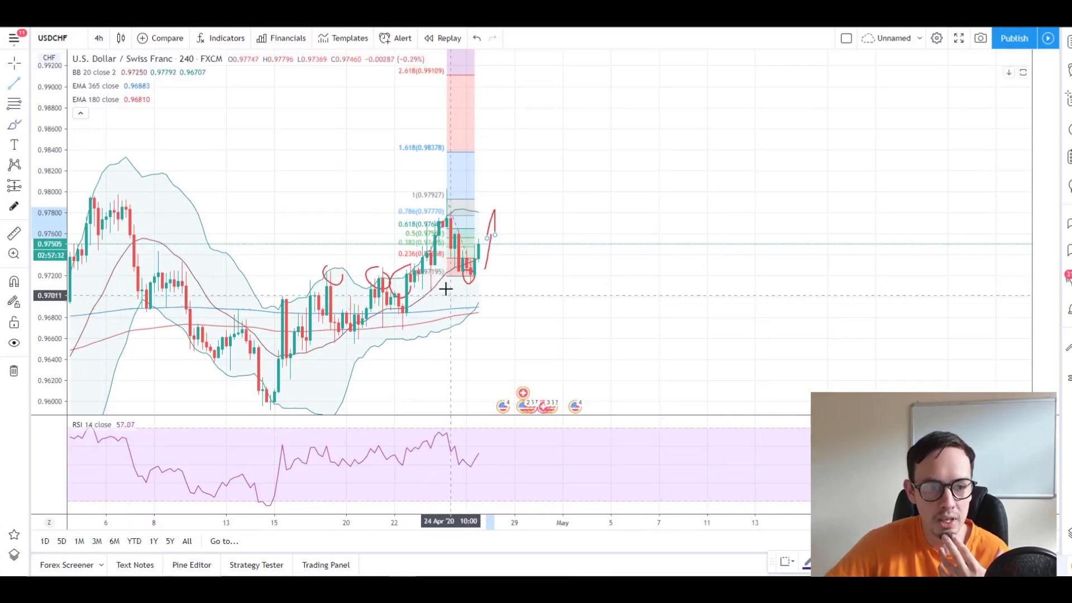
left_click(422, 272)
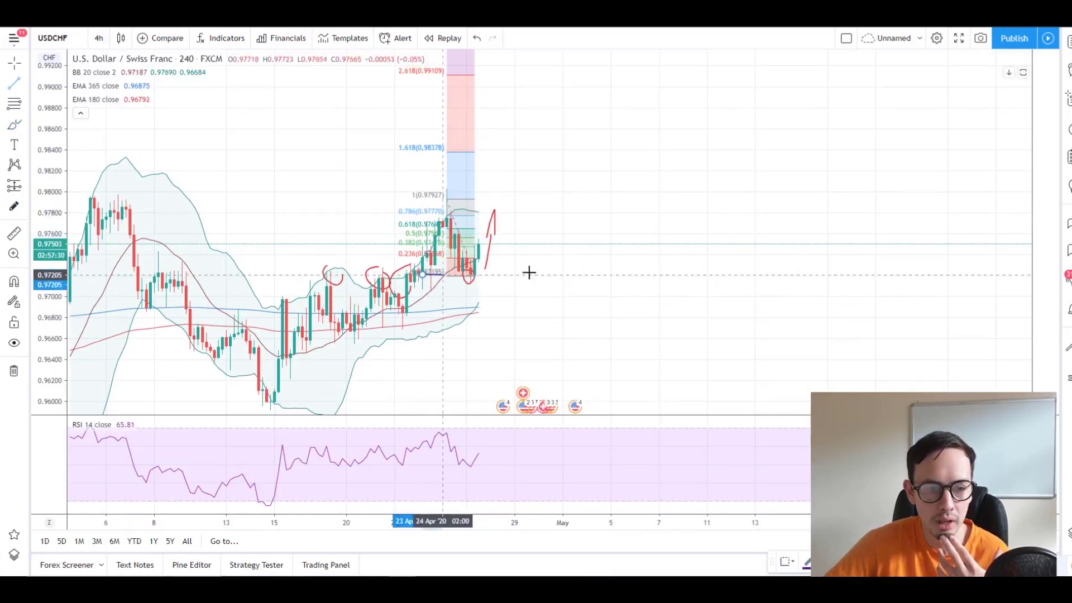
left_click(649, 270)
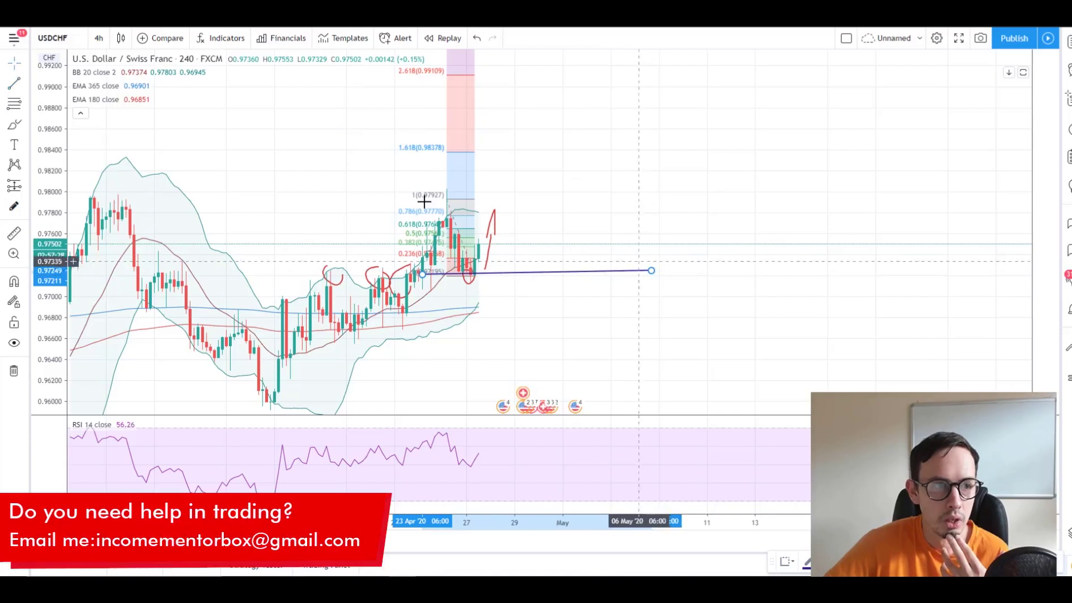
left_click(99, 38)
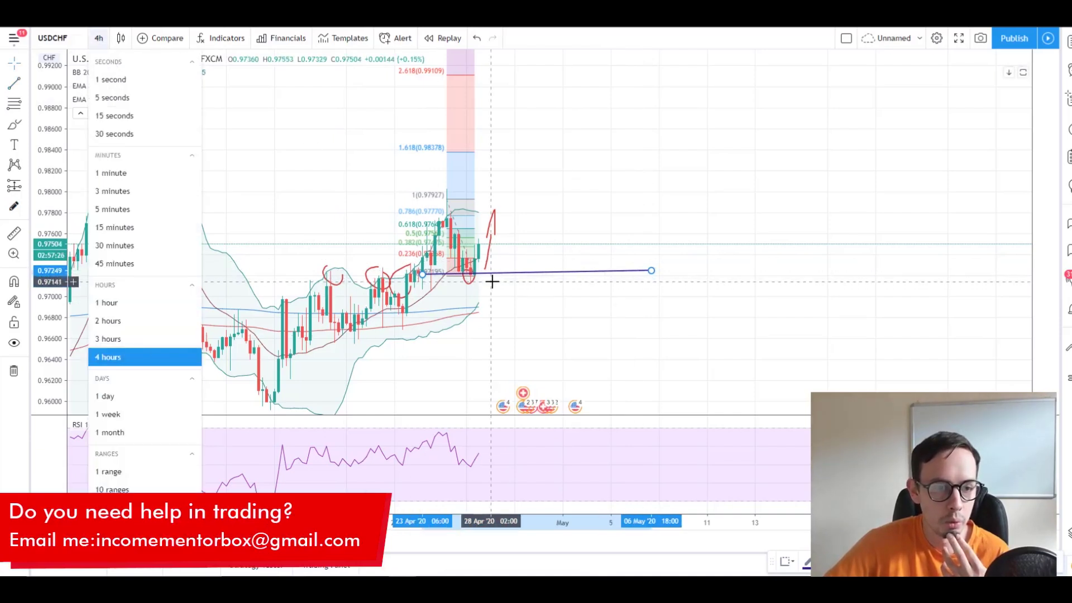
left_click(124, 304)
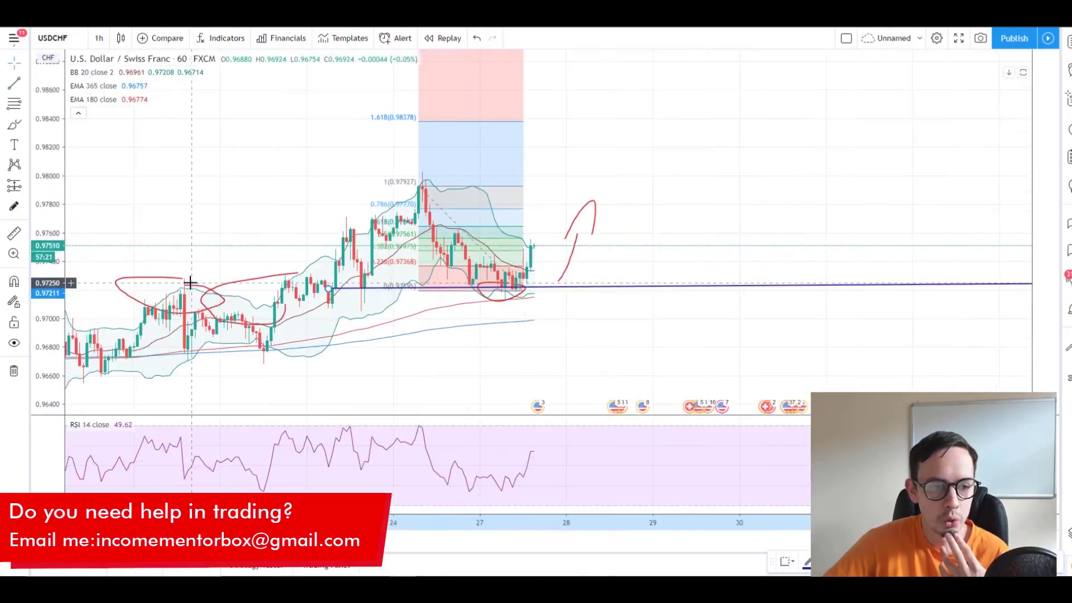
- Sketch more red marks over earlier peaks and compress the price scale to show a wider range
left_click(14, 128)
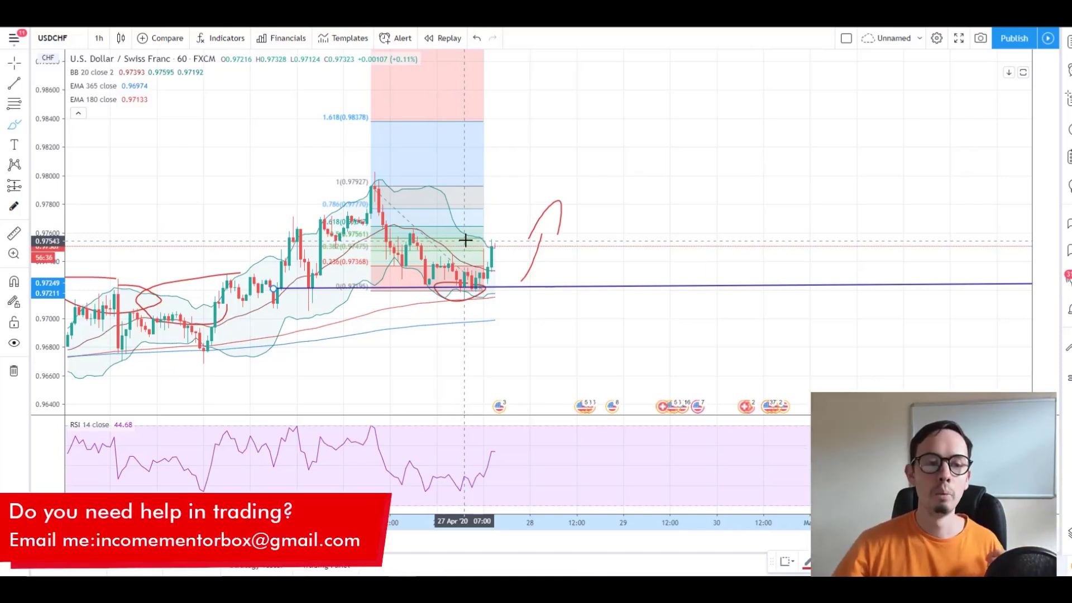
scroll(496, 244, "left", 5)
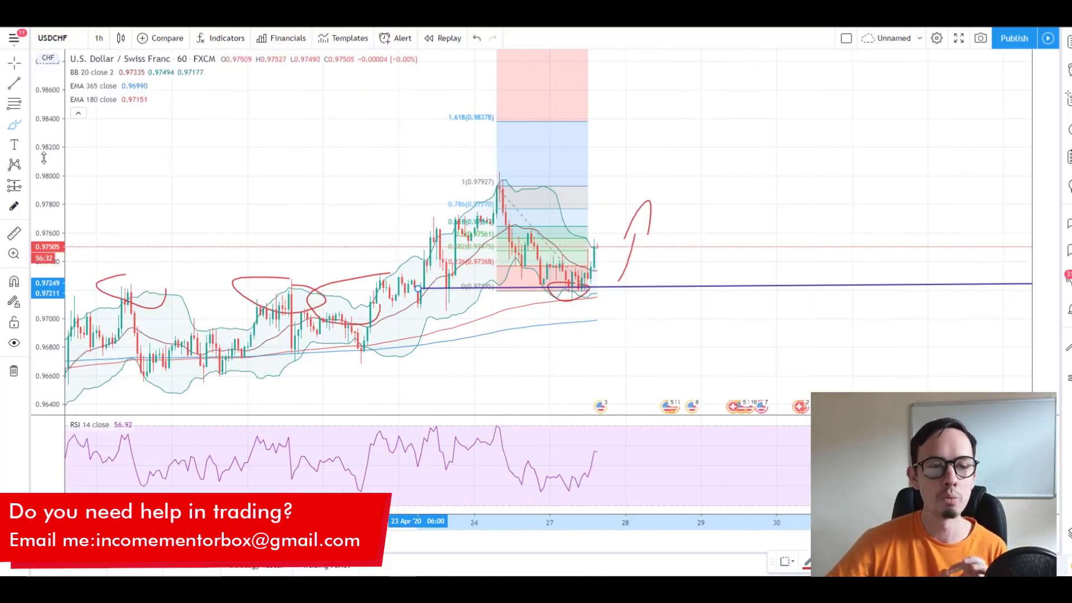
left_click_drag(44, 158, 44, 184)
left_click(99, 38)
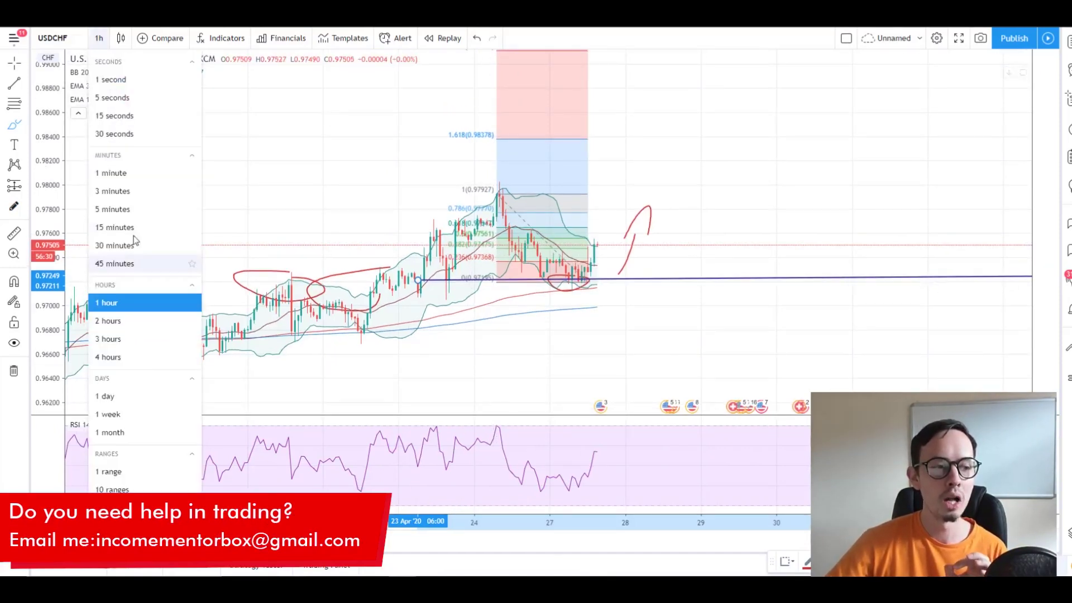
- Switch the USD/CHF chart to 5-minute candles
left_click(133, 209)
scroll(72, 168, "up", 5)
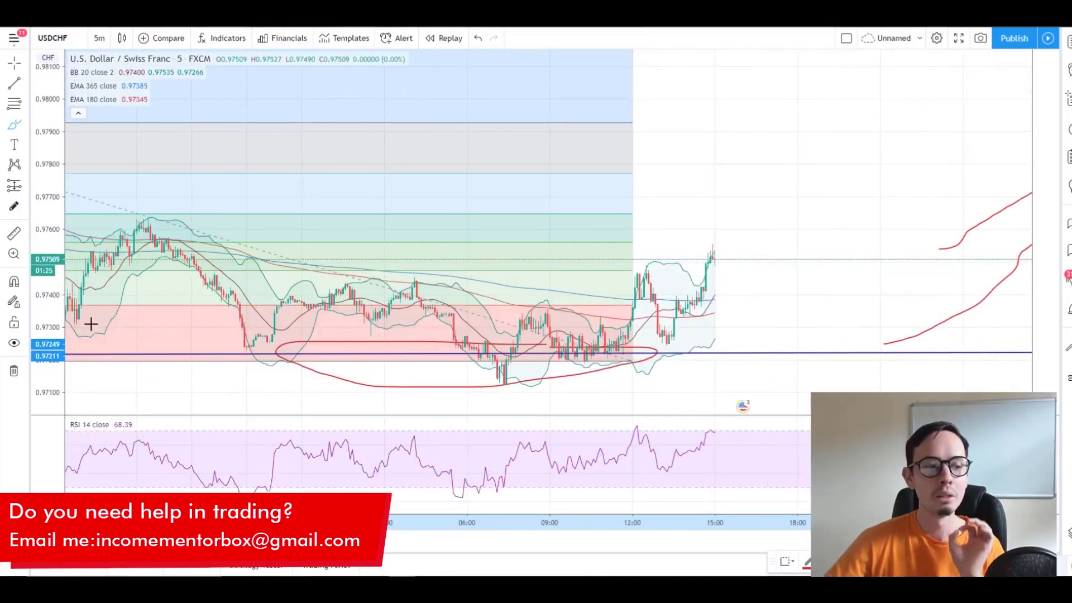
scroll(89, 319, "down", 3)
scroll(135, 281, "up", 3)
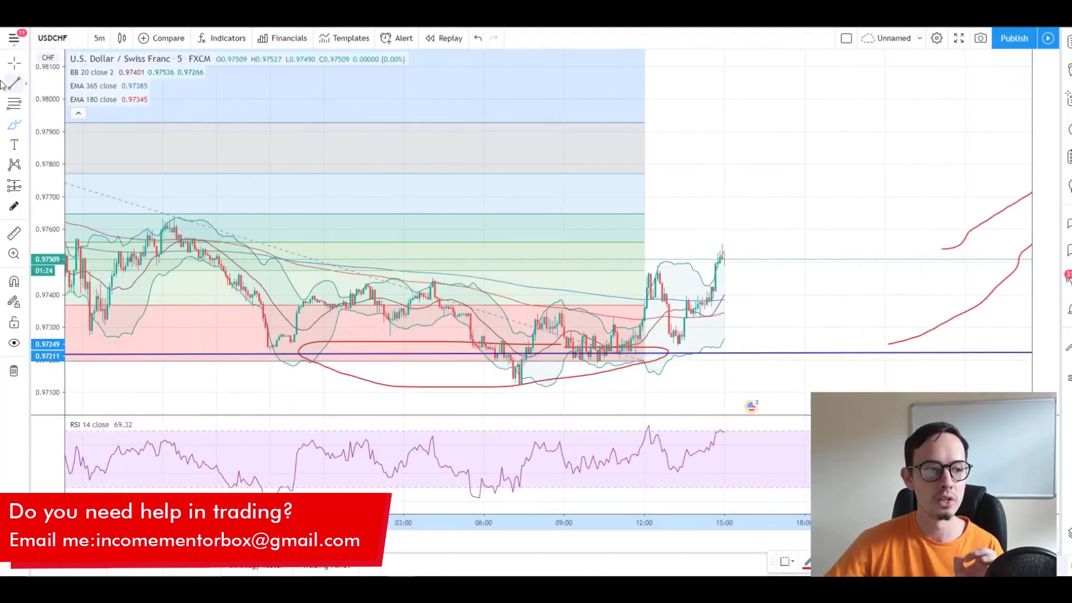
- Undo a stray freehand brush stroke drawn across the chart
left_click(25, 125)
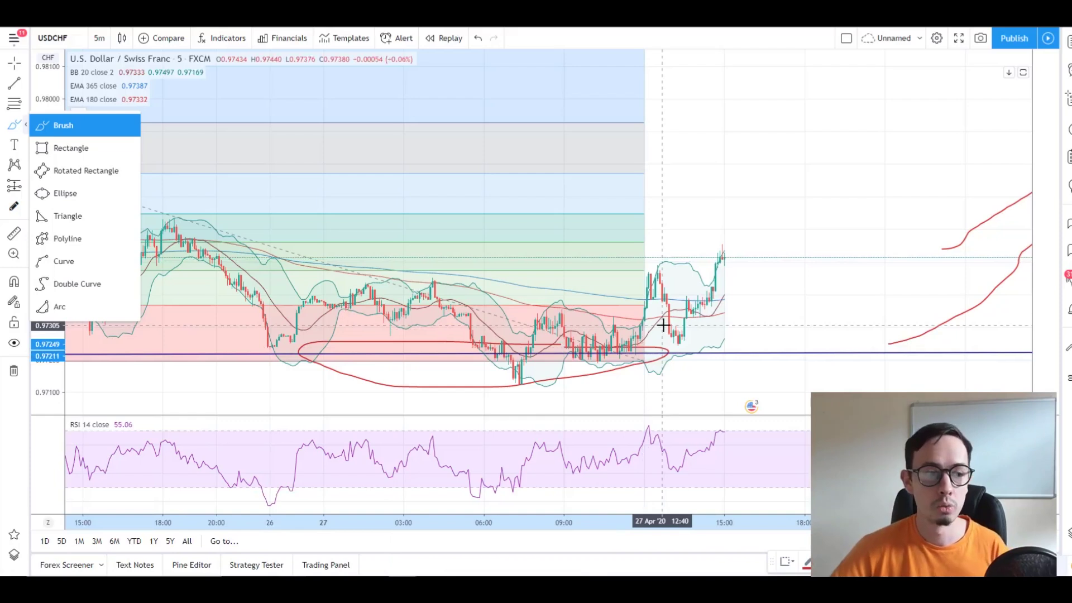
left_click_drag(629, 278, 799, 264)
key("ctrl+z")
- Draw a resistance trend line near 0.9745 from the earlier swing high past the latest bars
left_click(14, 82)
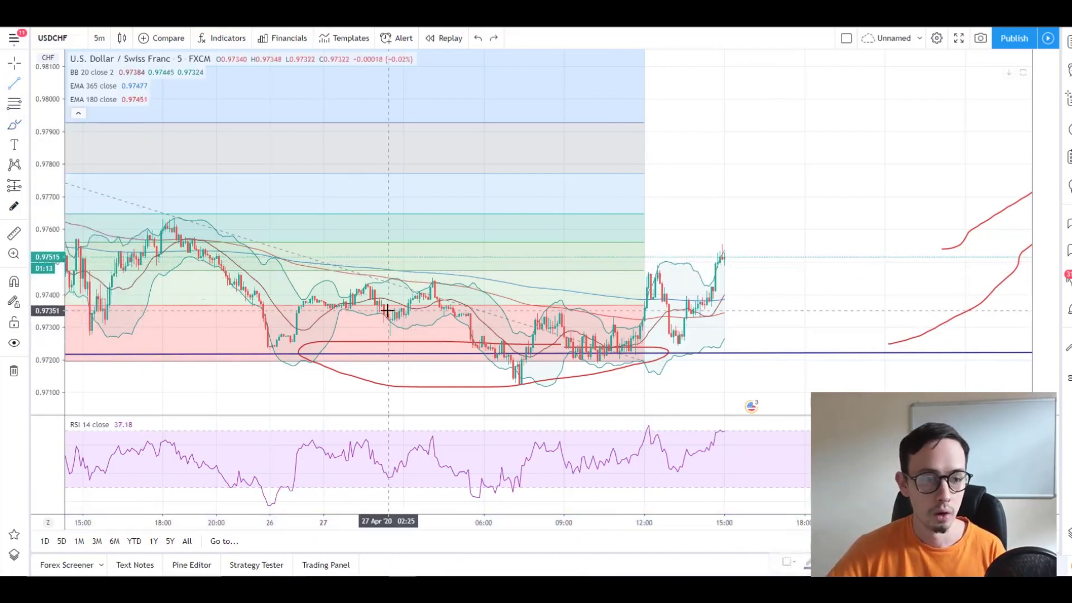
left_click(356, 285)
left_click(900, 276)
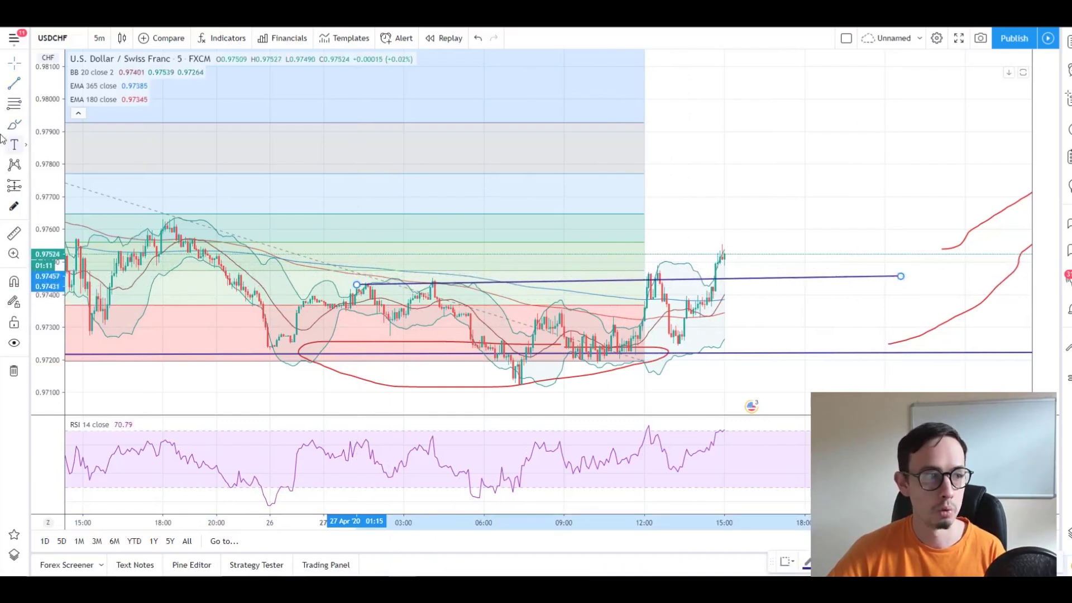
- Circle both sets of breakout candles in red and sketch a pullback loop below current price
left_click(14, 125)
left_click_drag(652, 275, 651, 276)
left_click_drag(721, 274, 718, 274)
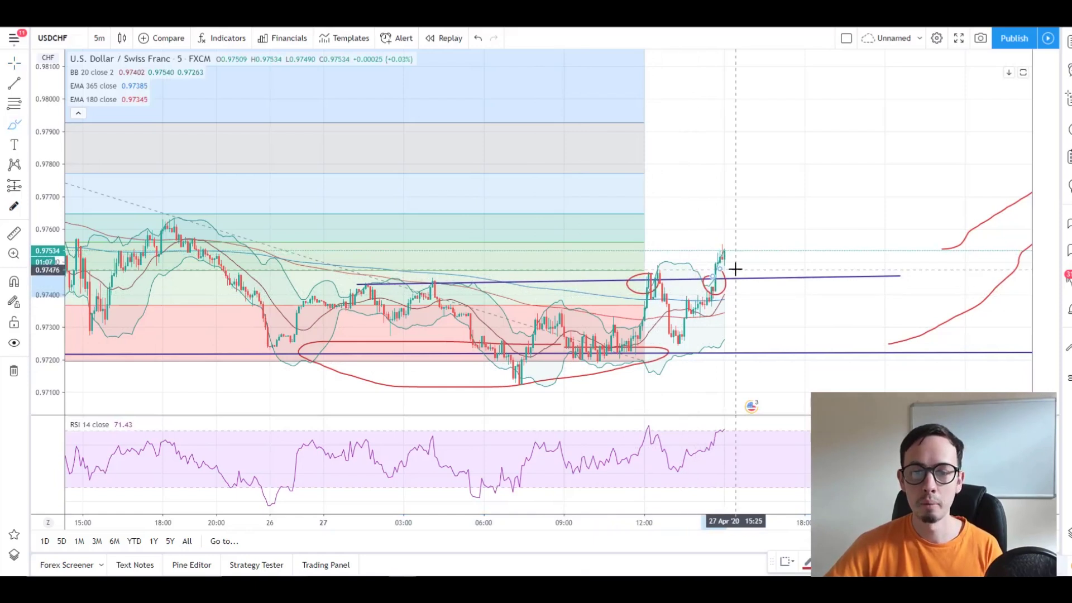
mouse_move(783, 343)
left_mouse_down()
mouse_move(756, 343)
mouse_move(818, 304)
mouse_move(827, 324)
left_mouse_up()
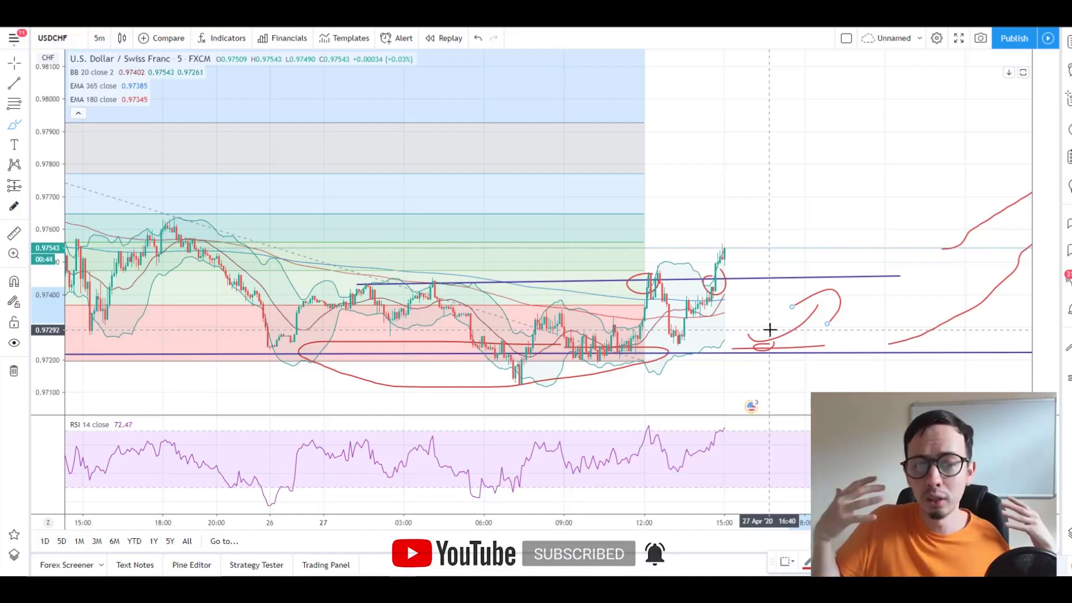
- Switch to 1-hour candles, move the latest bars right, and compress the price scale to show 4.236
scroll(700, 323, "down", 2)
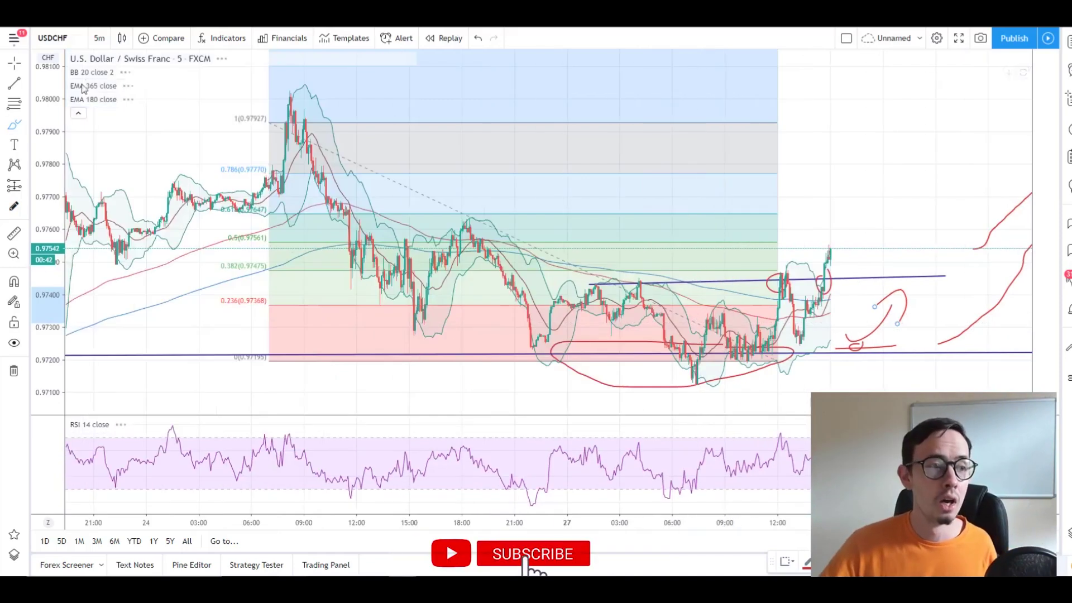
left_click(99, 38)
left_click(109, 302)
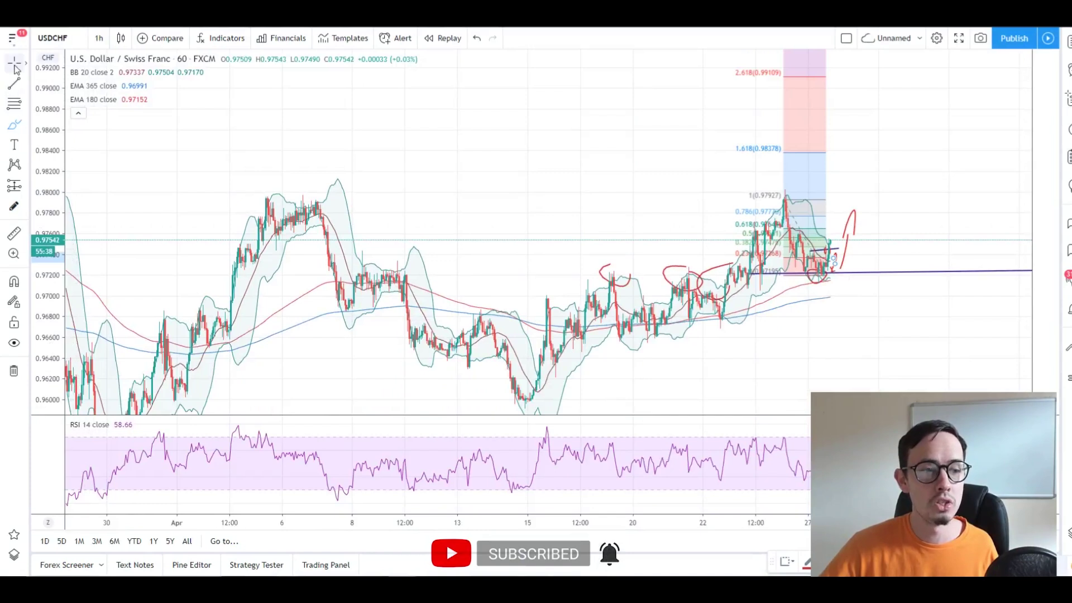
scroll(311, 180, "right", 10)
left_click_drag(362, 220, 754, 302)
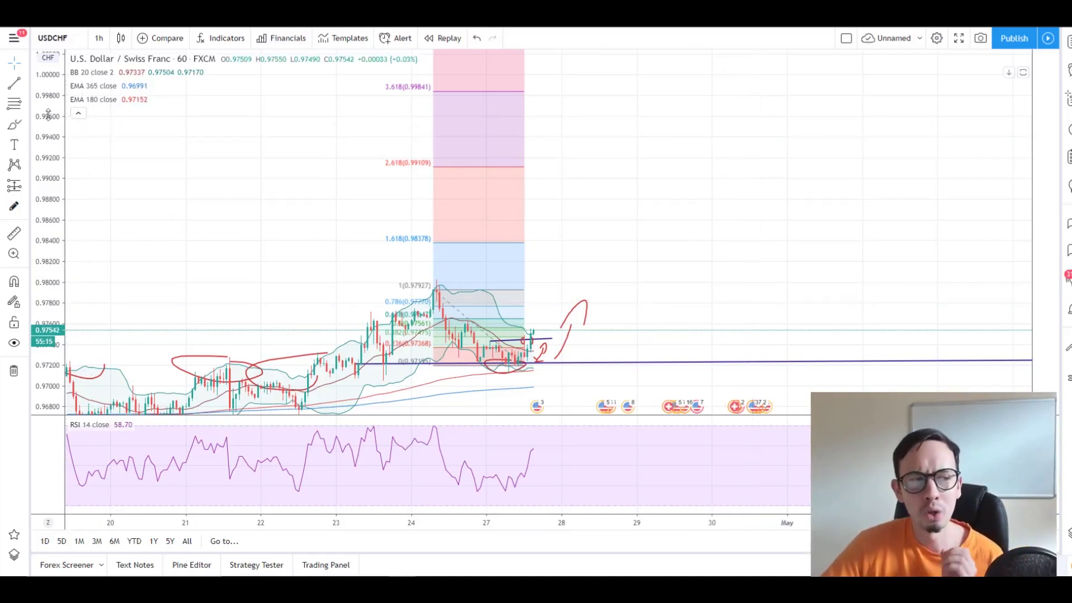
left_click_drag(48, 120, 32, 251)
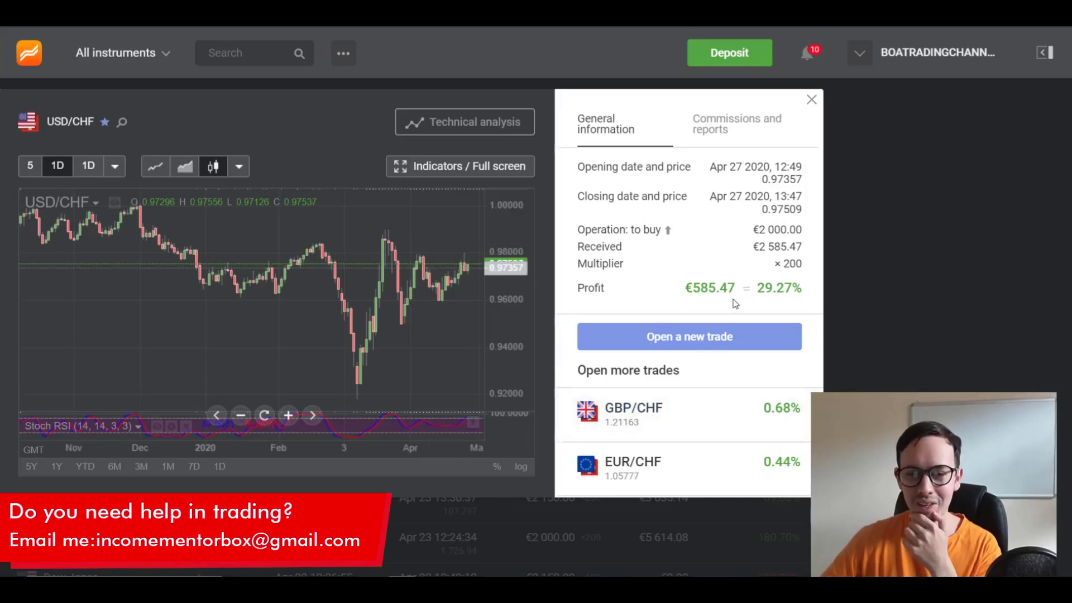
- Highlight the 29.27% profit figure in the closed USD/CHF trade's details
double_click(761, 288)
left_click(776, 289)
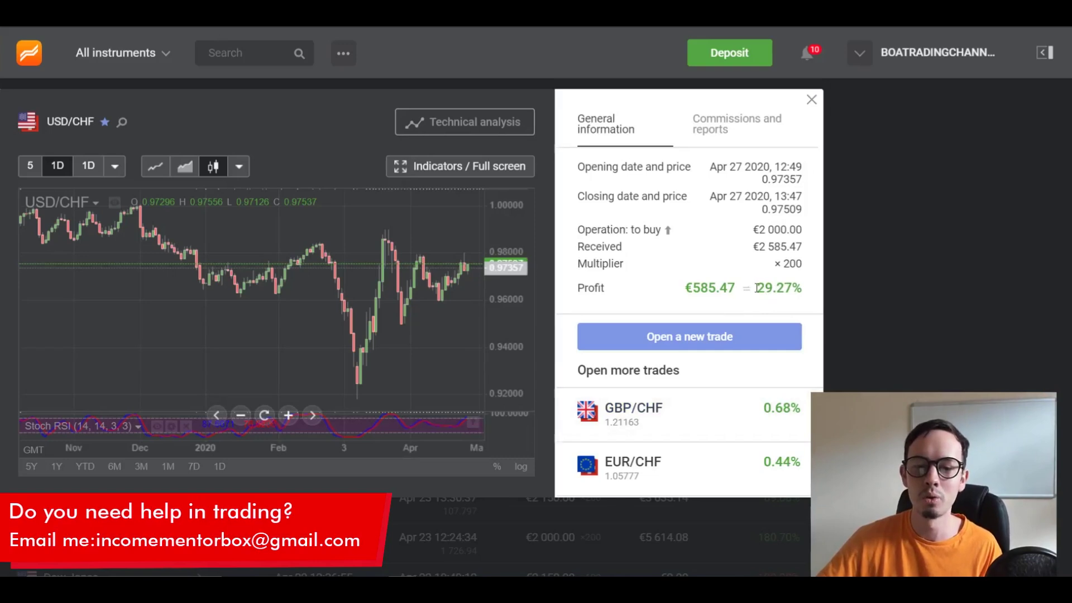
double_click(757, 287)
left_click(774, 286)
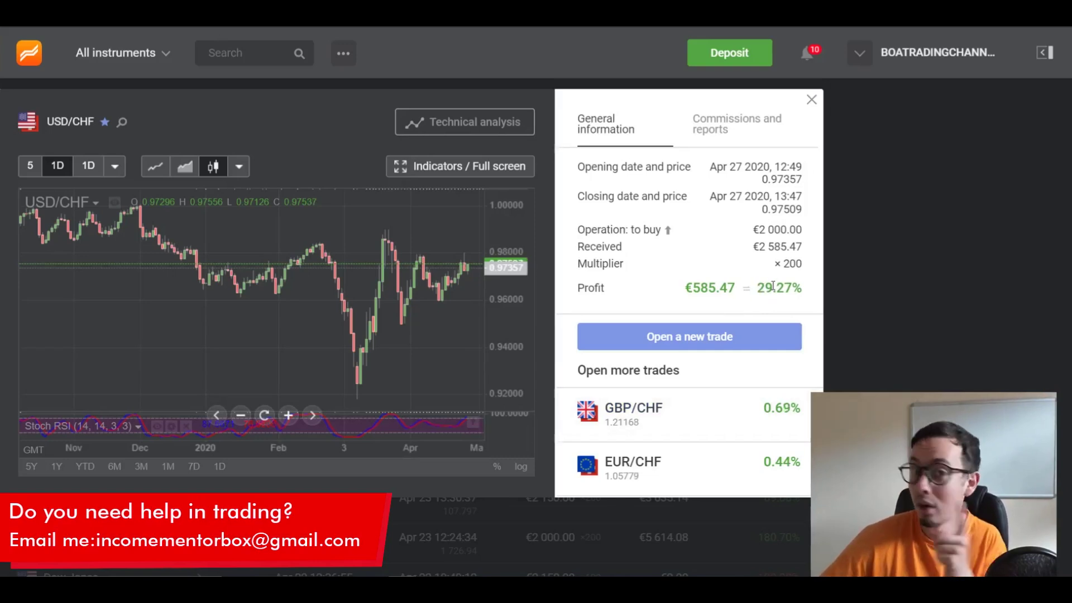